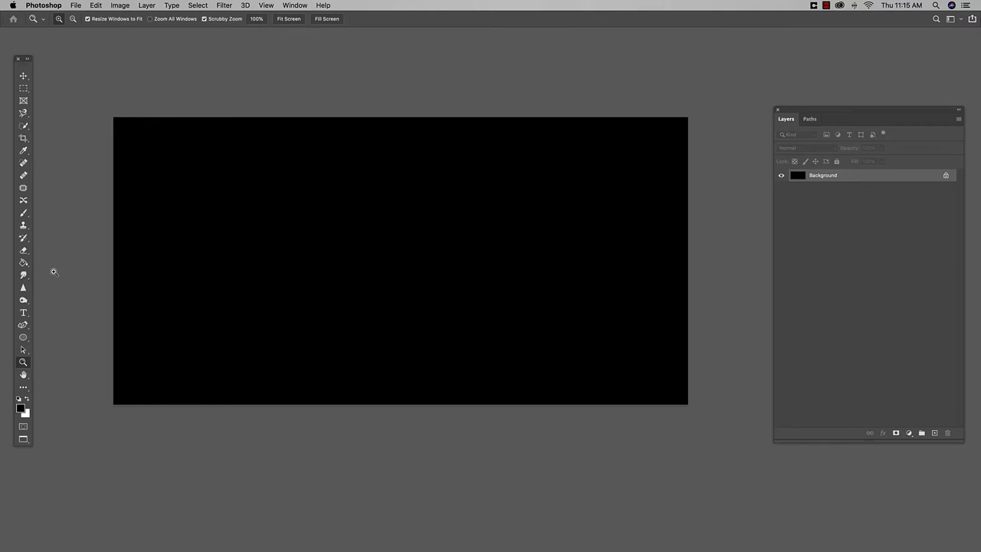
- Draw a six-point wavy open path with the Curvature Pen across the lower-middle canvas
{"action": "scroll", "coordinate": [406, 85], "scroll_direction": "up", "scroll_amount": 1}
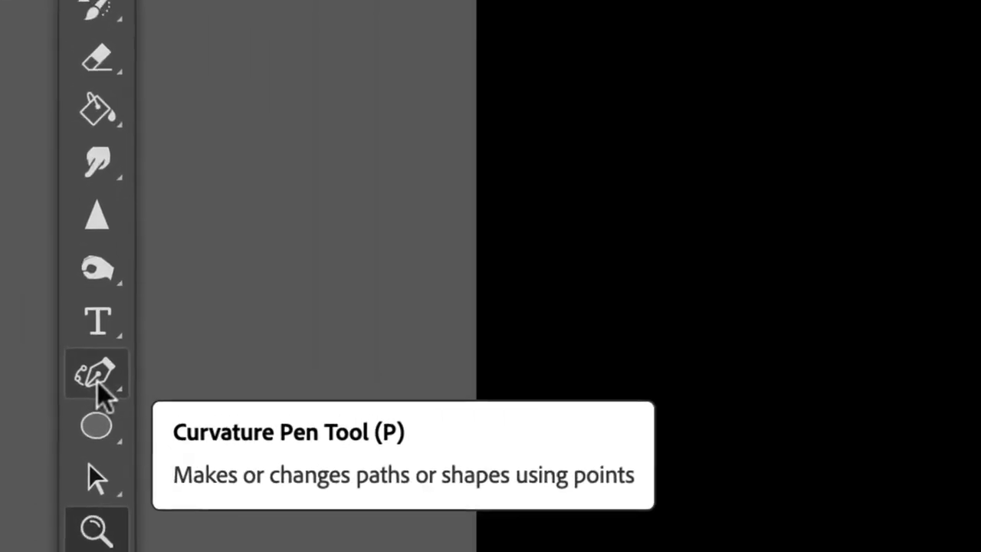
{"action": "right_click", "coordinate": [96, 385]}
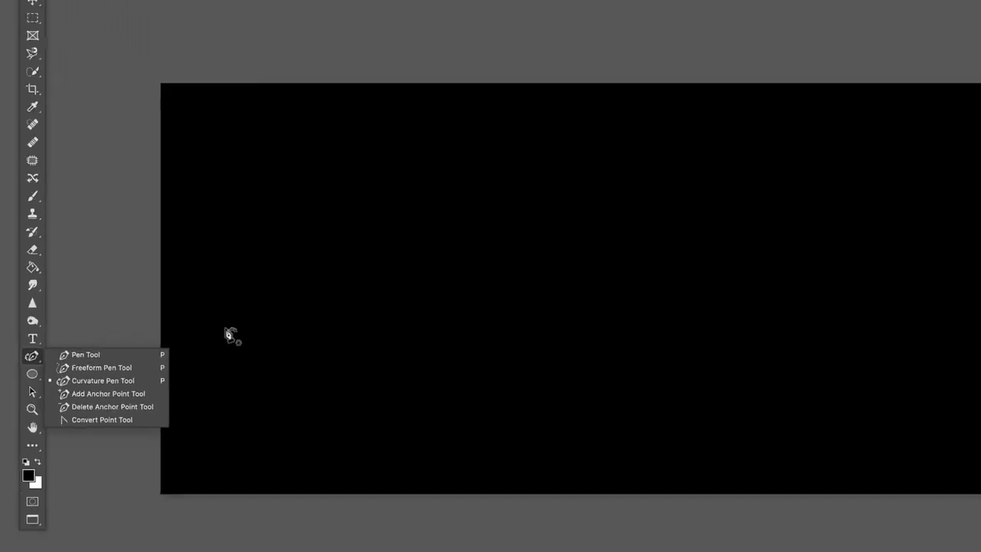
{"action": "left_click", "coordinate": [172, 332]}
{"action": "left_click", "coordinate": [262, 302]}
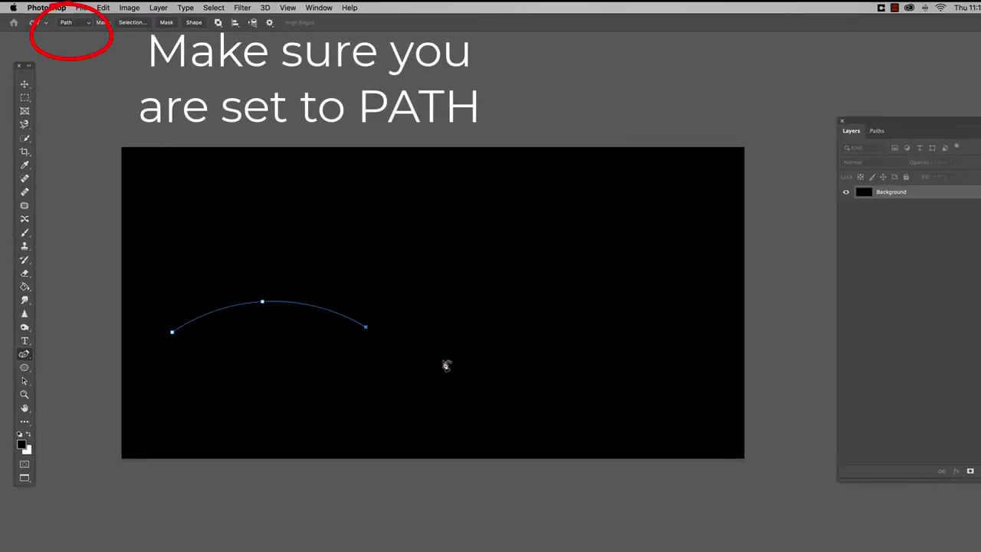
{"action": "left_click", "coordinate": [478, 365]}
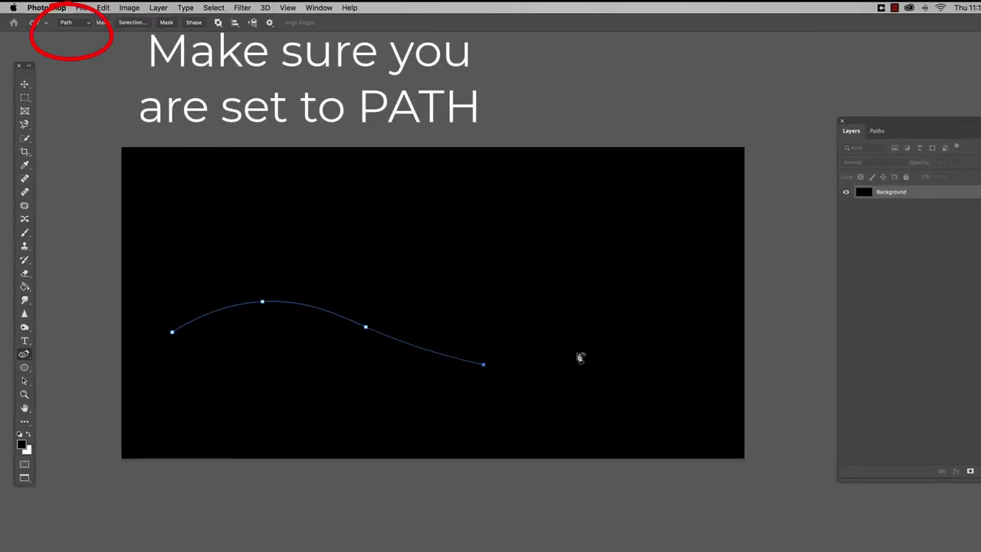
{"action": "left_click", "coordinate": [584, 349]}
{"action": "left_click", "coordinate": [693, 311]}
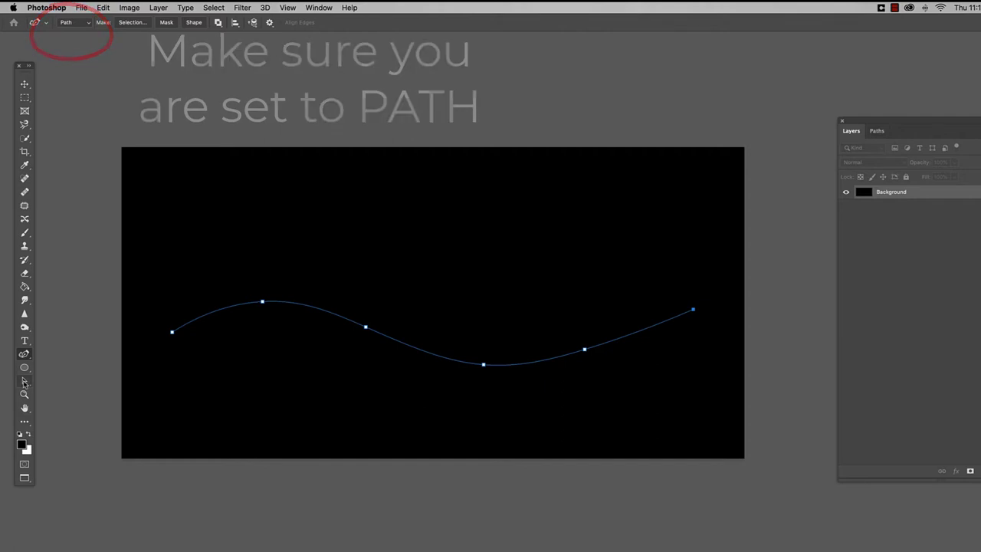
{"action": "left_click", "coordinate": [24, 380]}
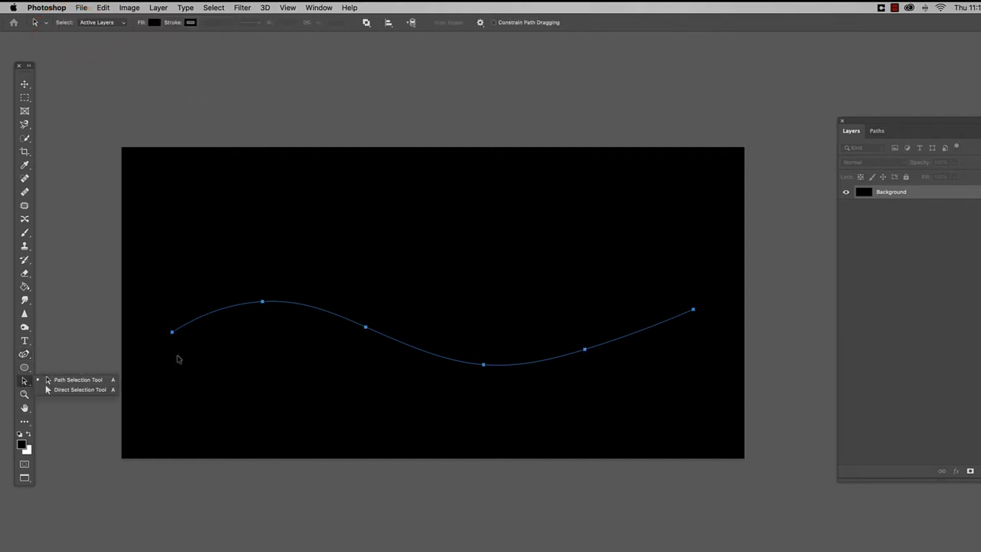
- Nudge the wavy path lower and bring up the Flame filter previewing flames along it
{"action": "left_click_drag", "start_coordinate": [272, 304], "coordinate": [273, 333]}
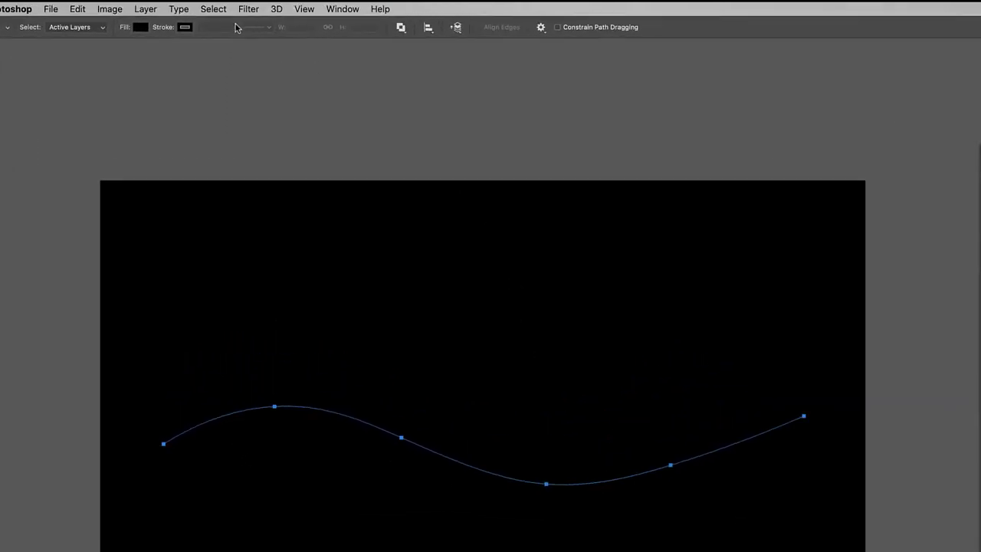
{"action": "left_click", "coordinate": [243, 7]}
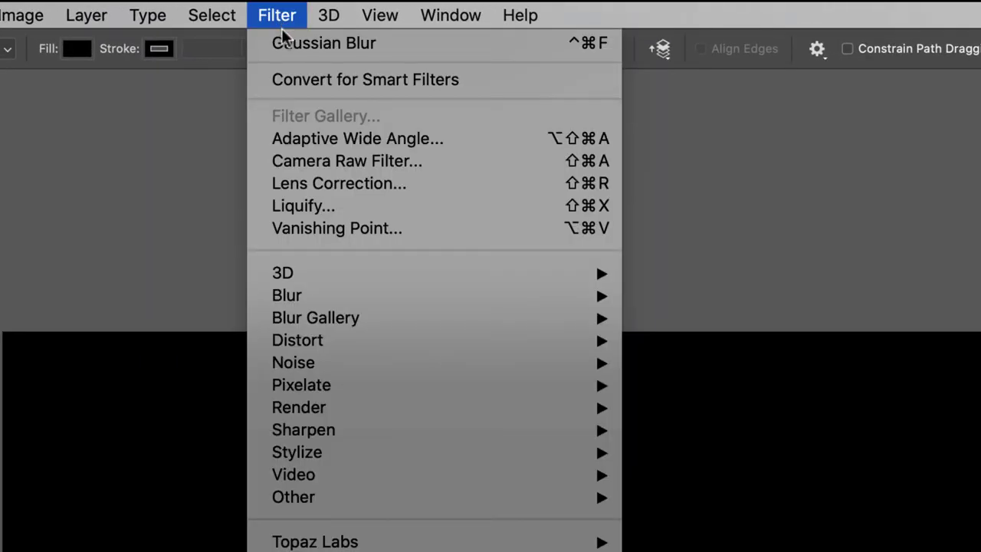
{"action": "mouse_move", "coordinate": [299, 407]}
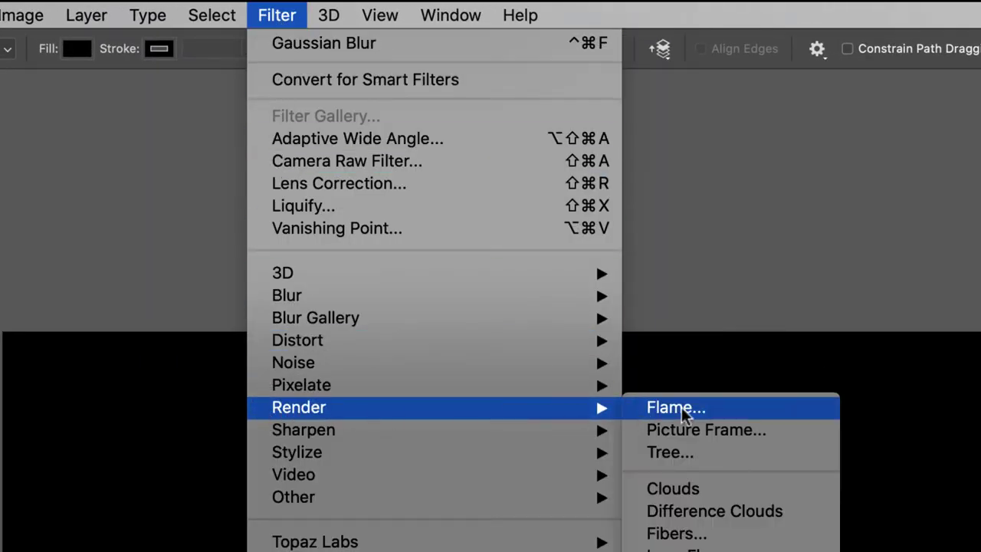
{"action": "left_click", "coordinate": [681, 408]}
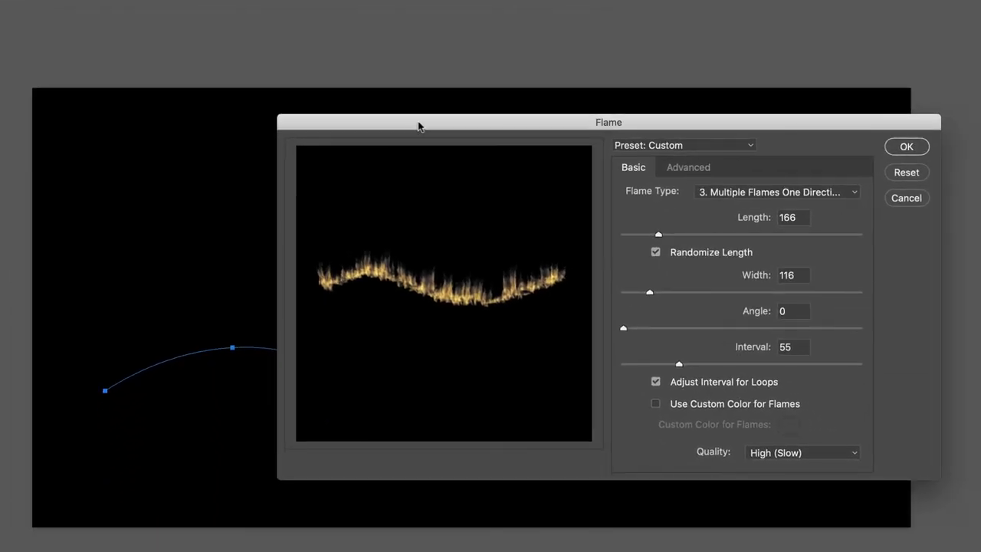
{"action": "left_click_drag", "start_coordinate": [417, 123], "coordinate": [406, 108]}
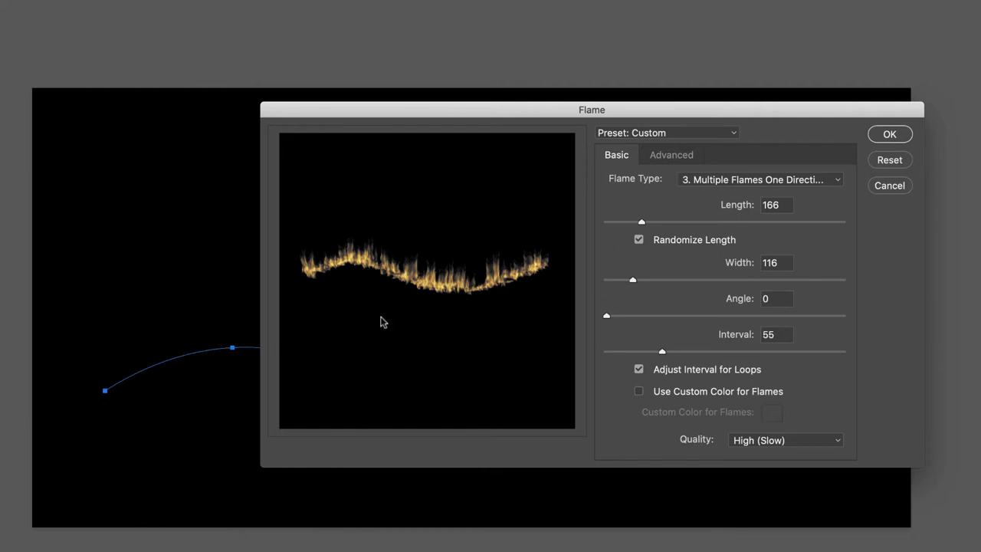
{"action": "left_click_drag", "start_coordinate": [582, 114], "coordinate": [554, 113]}
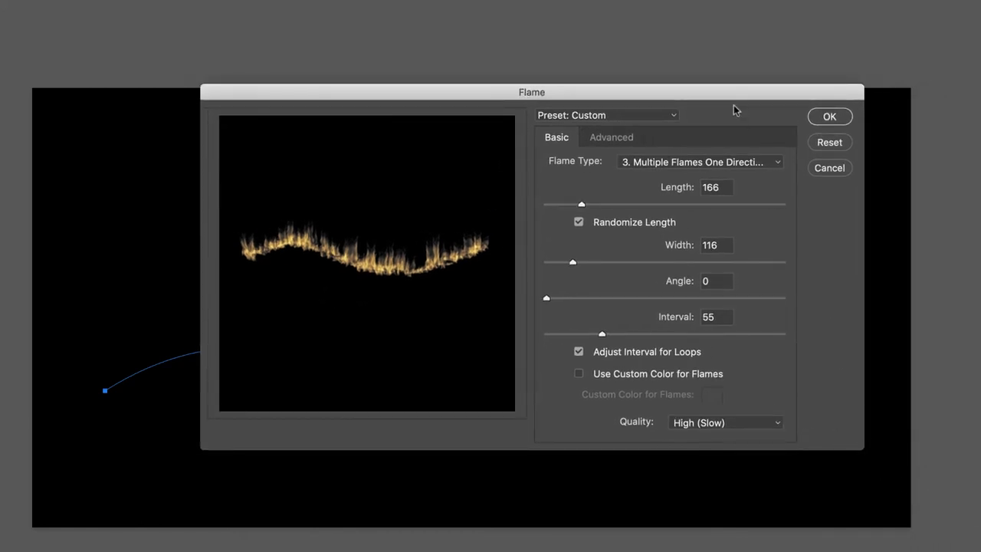
{"action": "left_click_drag", "start_coordinate": [711, 92], "coordinate": [714, 112]}
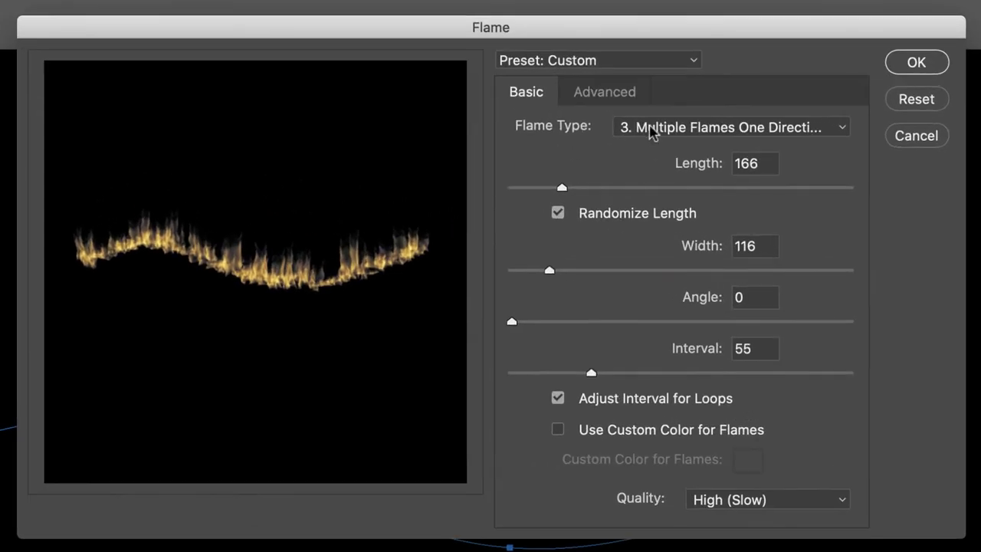
{"action": "left_click", "coordinate": [647, 143]}
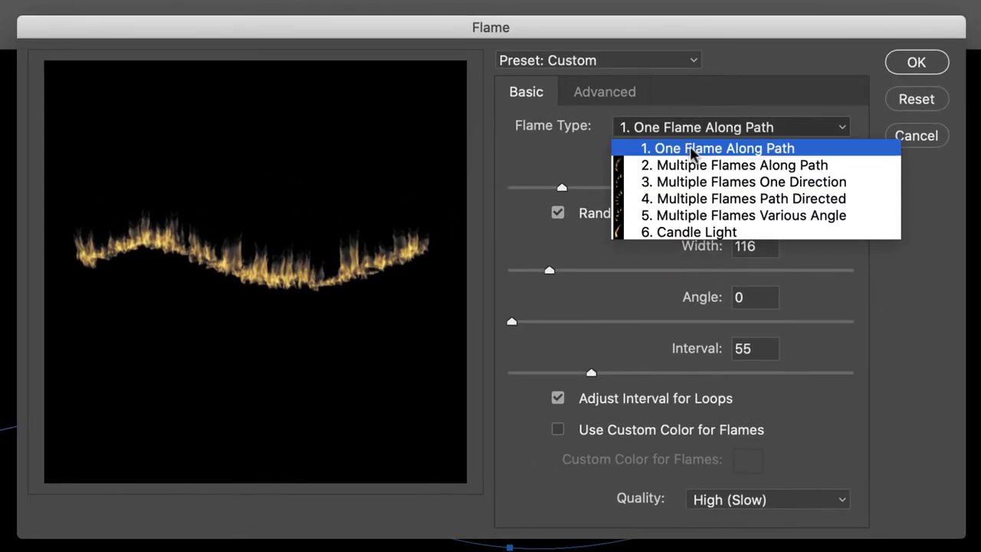
{"action": "left_click", "coordinate": [660, 148]}
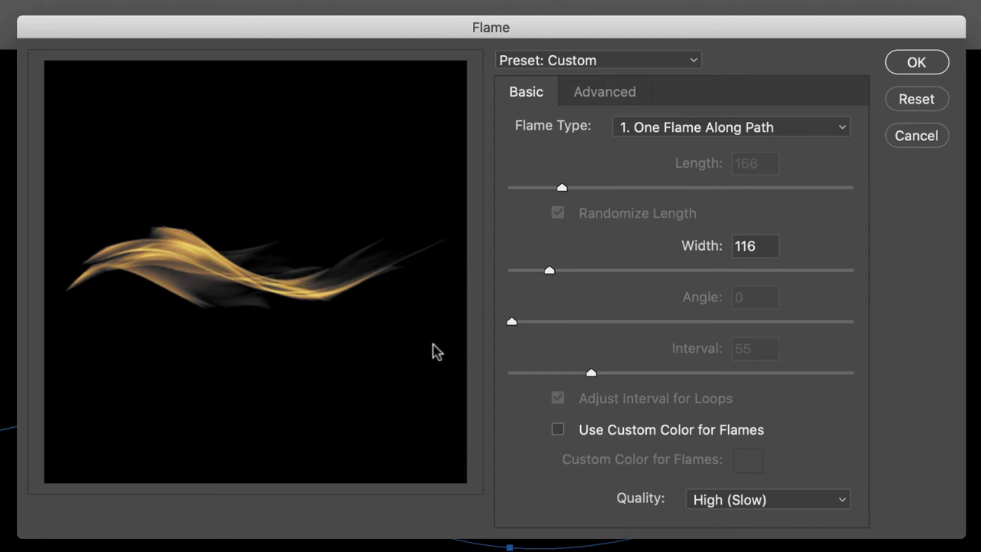
{"action": "left_click", "coordinate": [711, 143]}
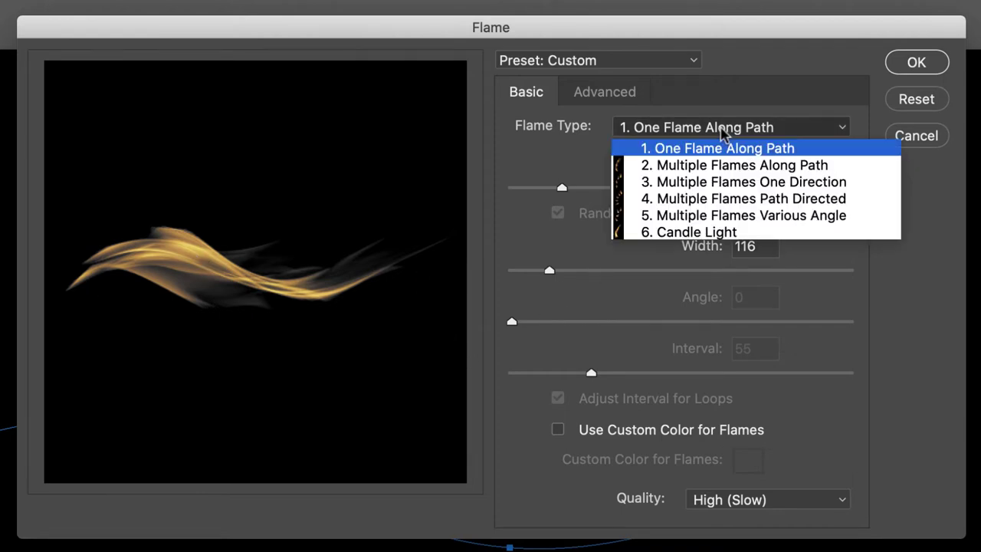
{"action": "left_click", "coordinate": [707, 162]}
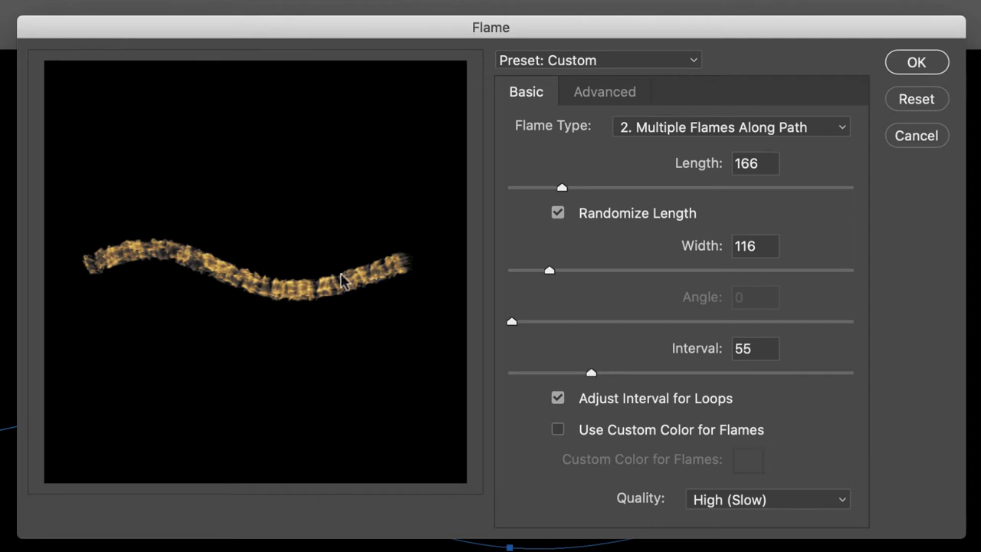
{"action": "left_click", "coordinate": [712, 129]}
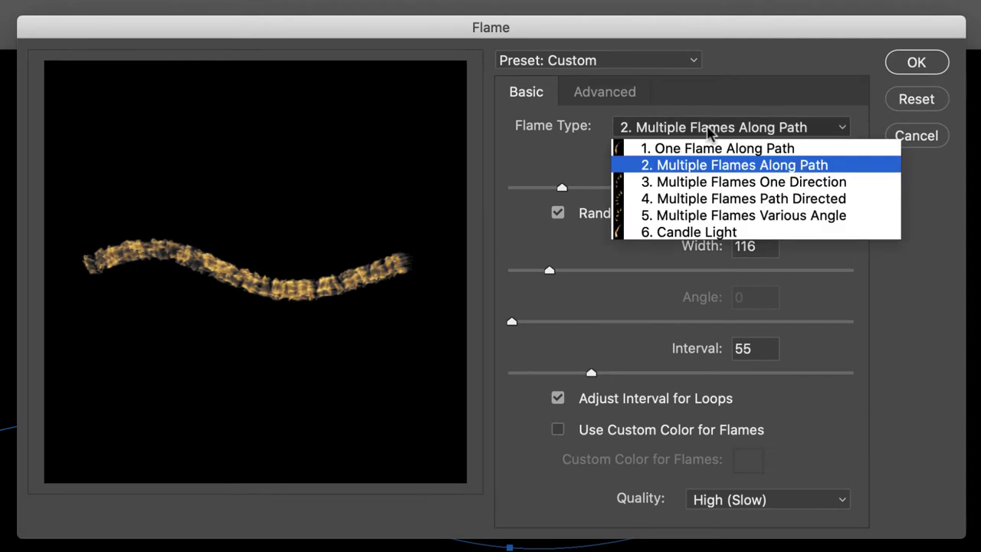
{"action": "left_click", "coordinate": [701, 184]}
{"action": "left_click", "coordinate": [701, 184]}
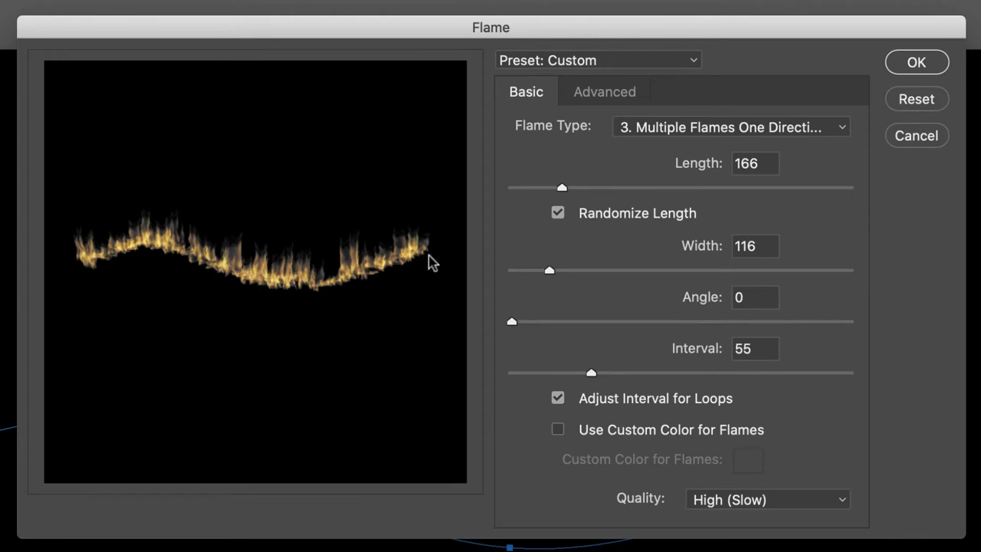
{"action": "left_click", "coordinate": [717, 132]}
{"action": "left_click", "coordinate": [709, 201]}
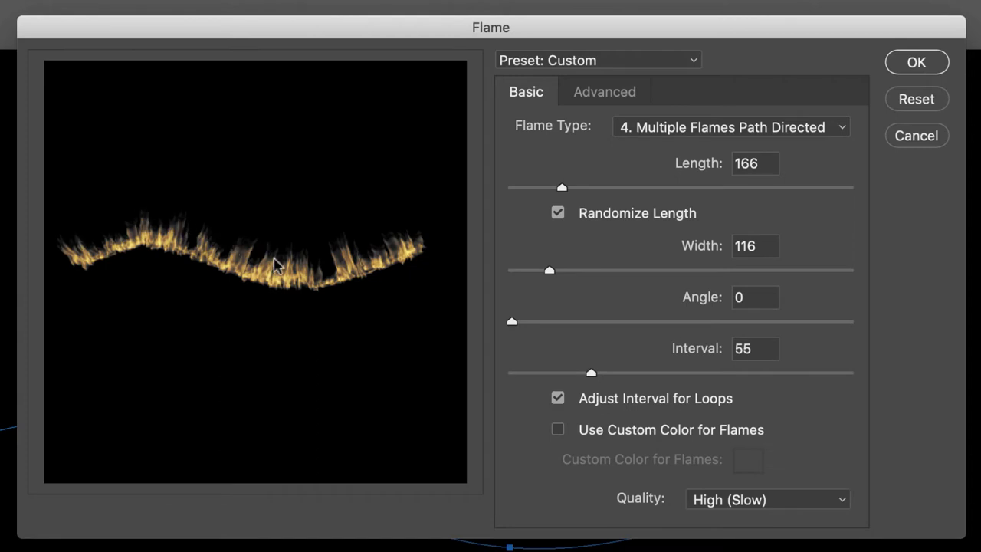
{"action": "left_click", "coordinate": [733, 135]}
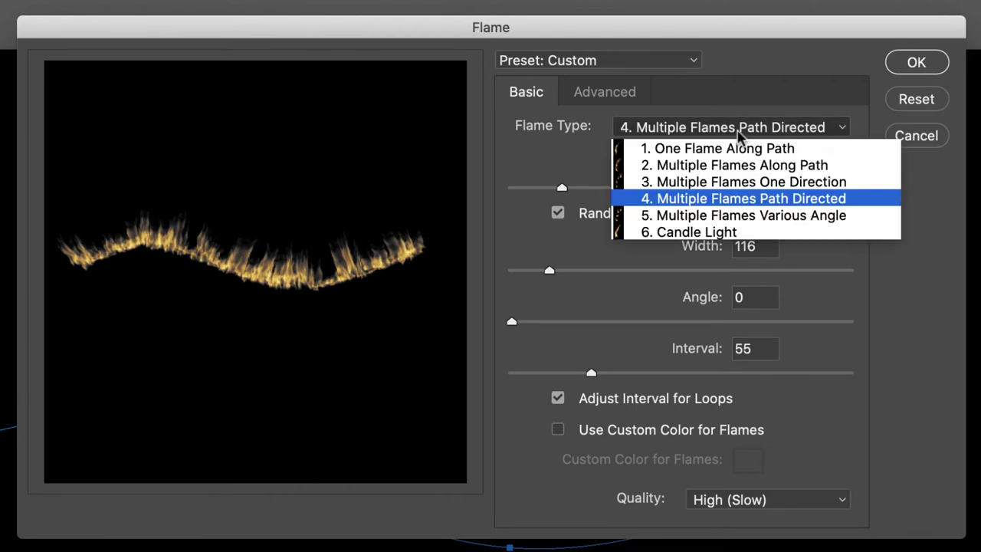
{"action": "left_click", "coordinate": [754, 217]}
{"action": "left_click", "coordinate": [754, 217]}
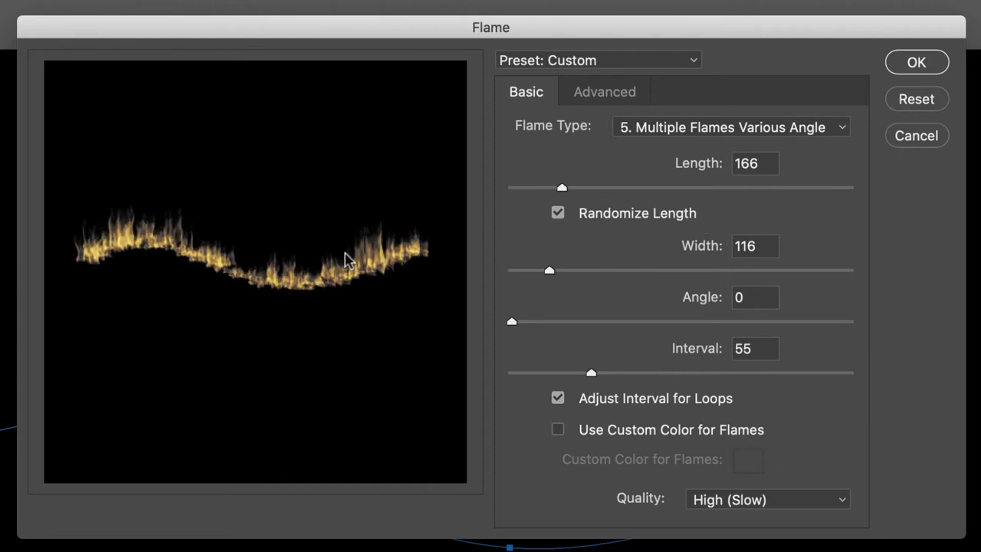
{"action": "left_click", "coordinate": [702, 135]}
{"action": "left_click", "coordinate": [717, 232]}
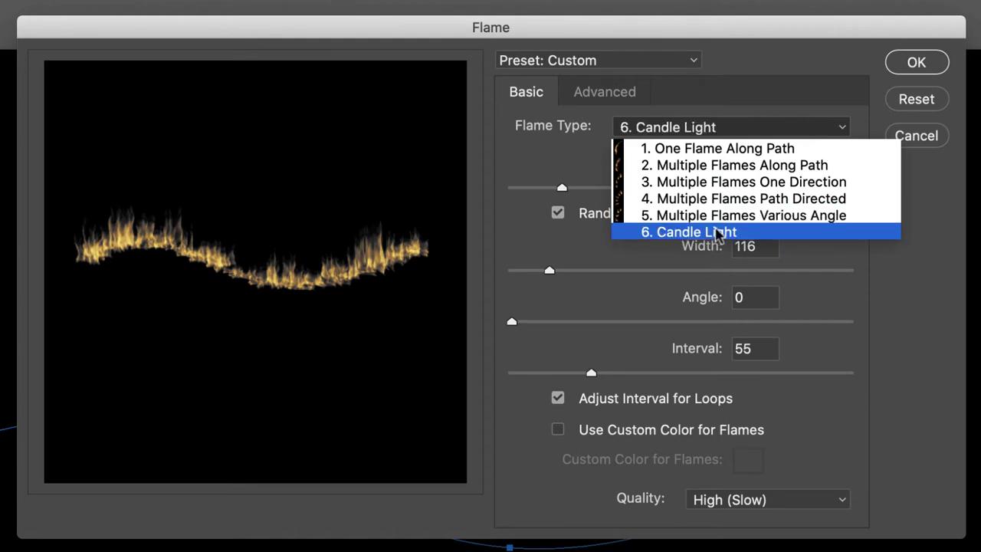
{"action": "left_click", "coordinate": [716, 233]}
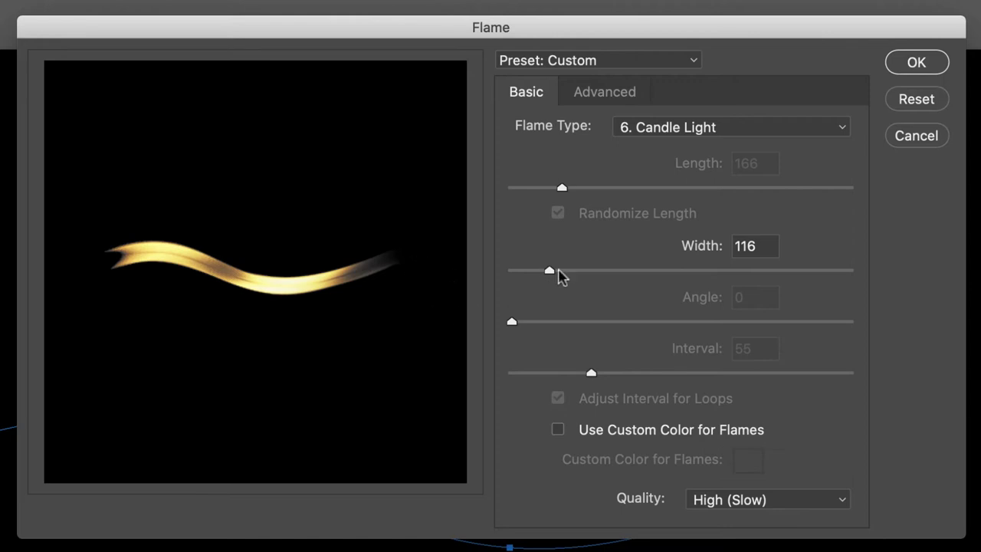
{"action": "left_click", "coordinate": [736, 129]}
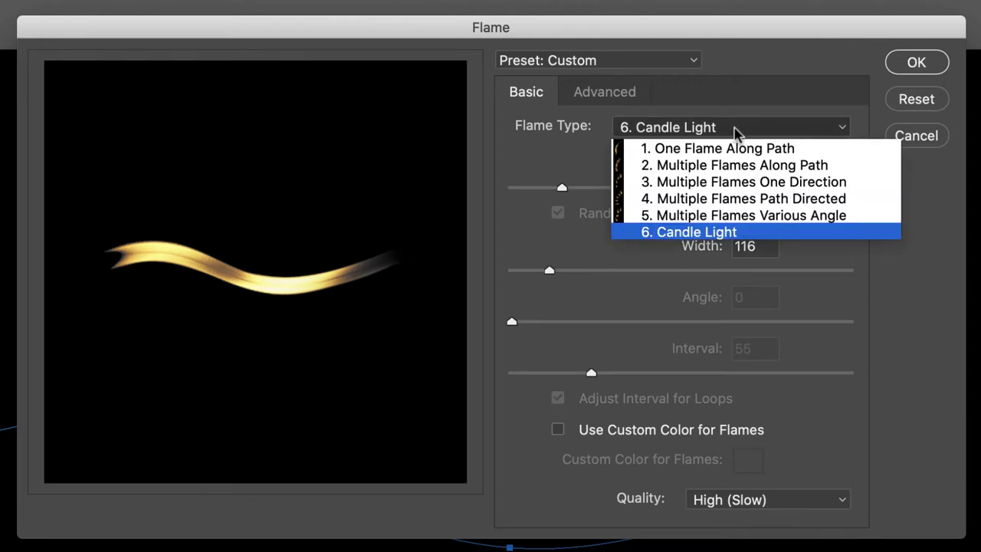
{"action": "left_click", "coordinate": [740, 182]}
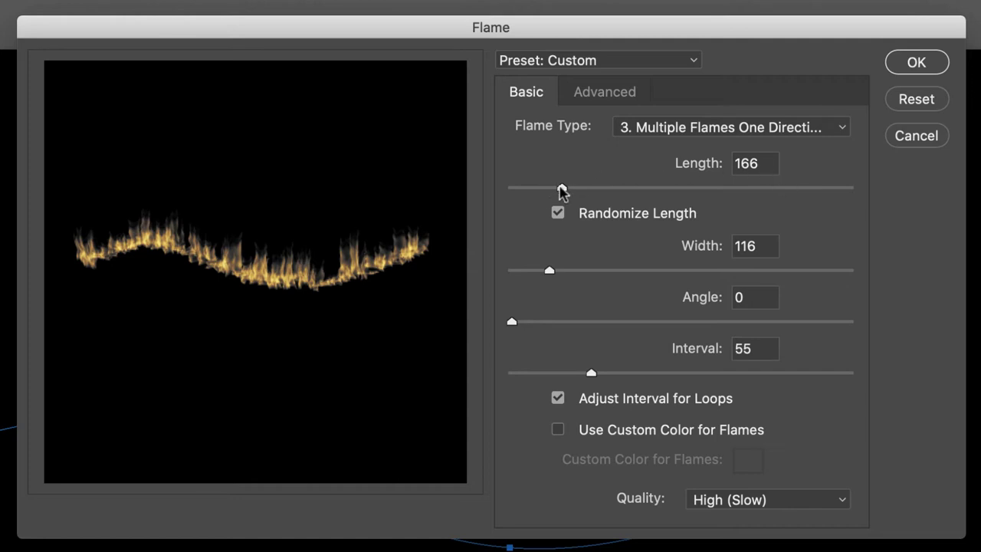
- Tune the Basic flame settings to Length 477, Width 172 and Interval 55
{"action": "mouse_move", "coordinate": [560, 187]}
{"action": "left_mouse_down"}
{"action": "mouse_move", "coordinate": [713, 188]}
{"action": "mouse_move", "coordinate": [669, 188]}
{"action": "left_mouse_up"}
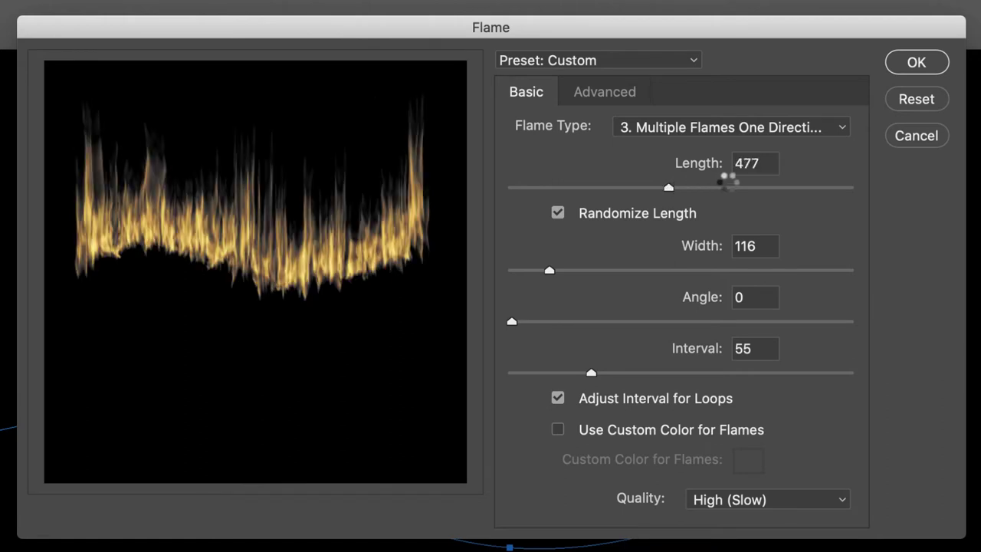
{"action": "left_click", "coordinate": [558, 215]}
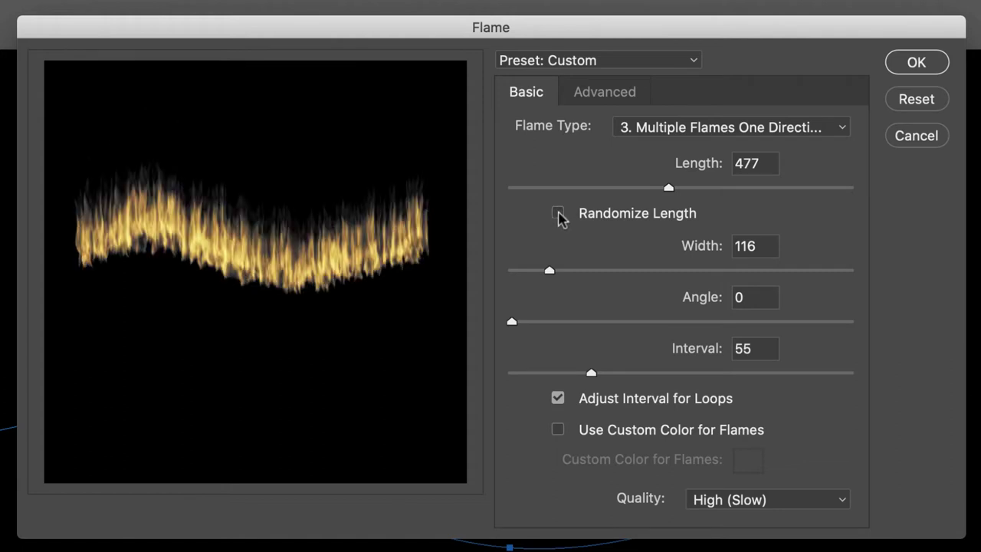
{"action": "left_click", "coordinate": [558, 215]}
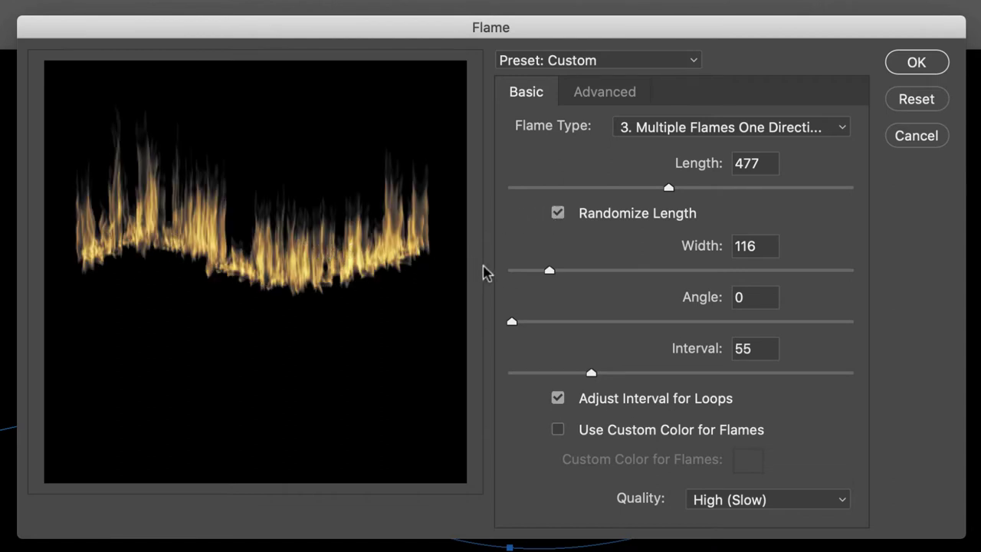
{"action": "left_click_drag", "start_coordinate": [551, 273], "coordinate": [568, 272]}
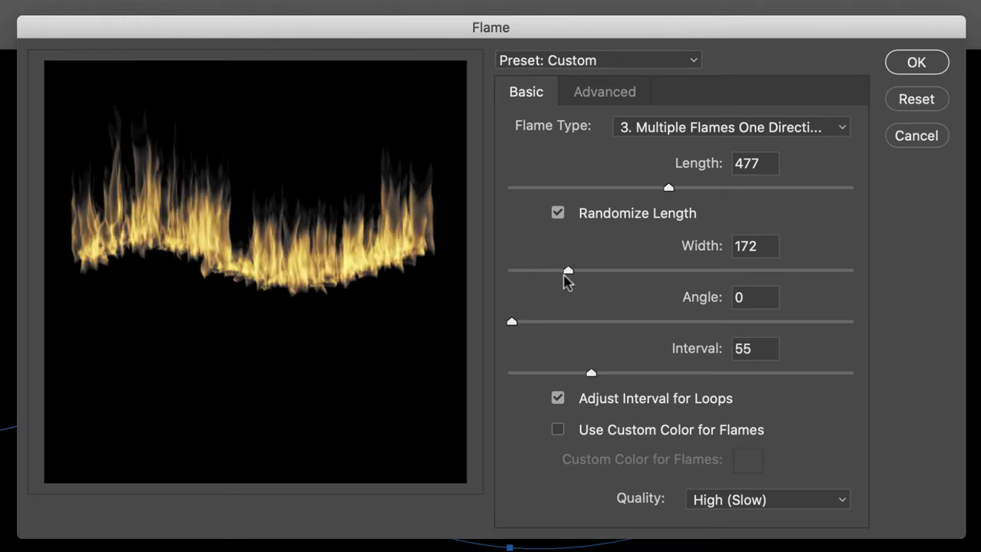
{"action": "left_click_drag", "start_coordinate": [512, 322], "coordinate": [559, 321]}
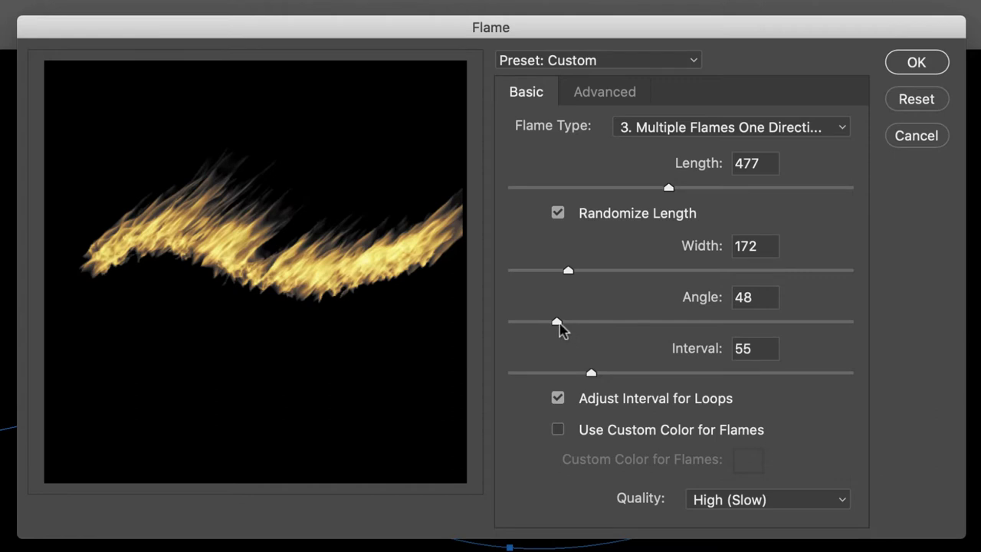
{"action": "left_click_drag", "start_coordinate": [559, 325], "coordinate": [511, 324]}
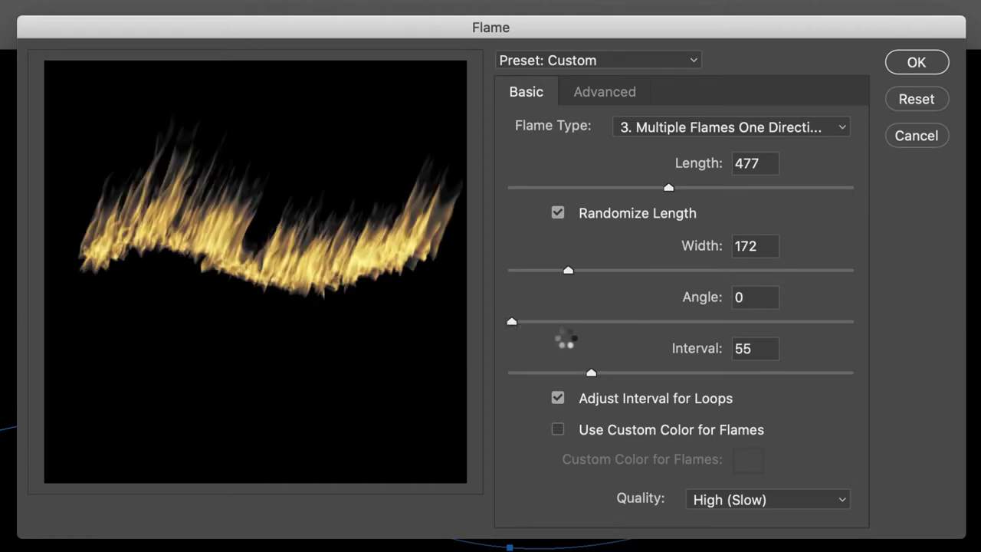
{"action": "left_click_drag", "start_coordinate": [591, 373], "coordinate": [618, 374]}
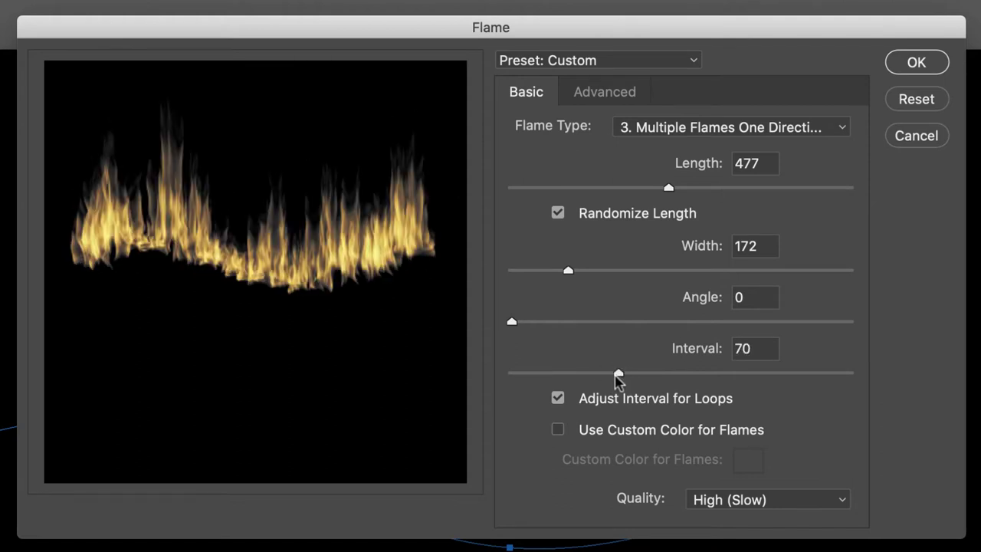
{"action": "mouse_move", "coordinate": [618, 374]}
{"action": "left_mouse_down"}
{"action": "mouse_move", "coordinate": [627, 373]}
{"action": "mouse_move", "coordinate": [587, 373]}
{"action": "left_mouse_up"}
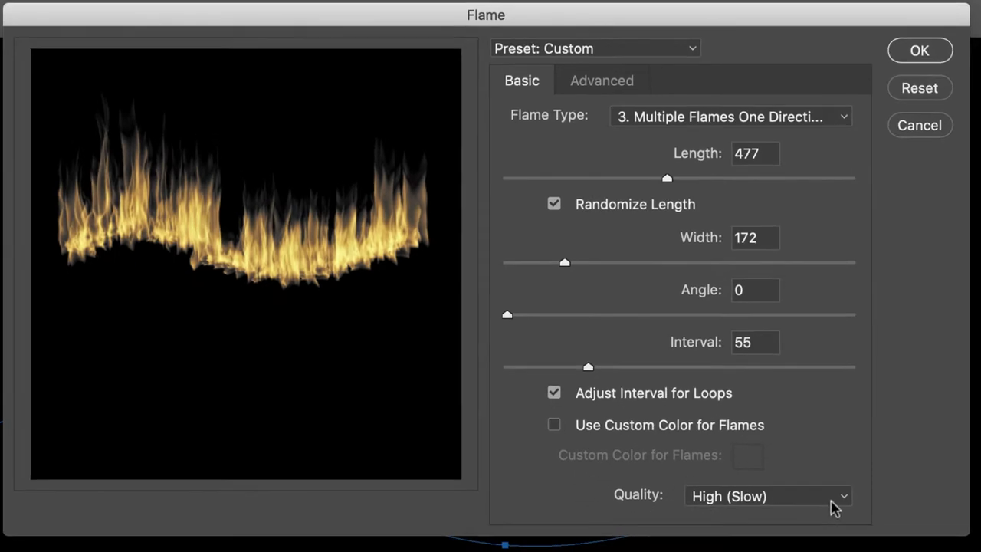
- Set the flame rendering quality to Fine (Very Slow)
{"action": "left_click", "coordinate": [835, 506]}
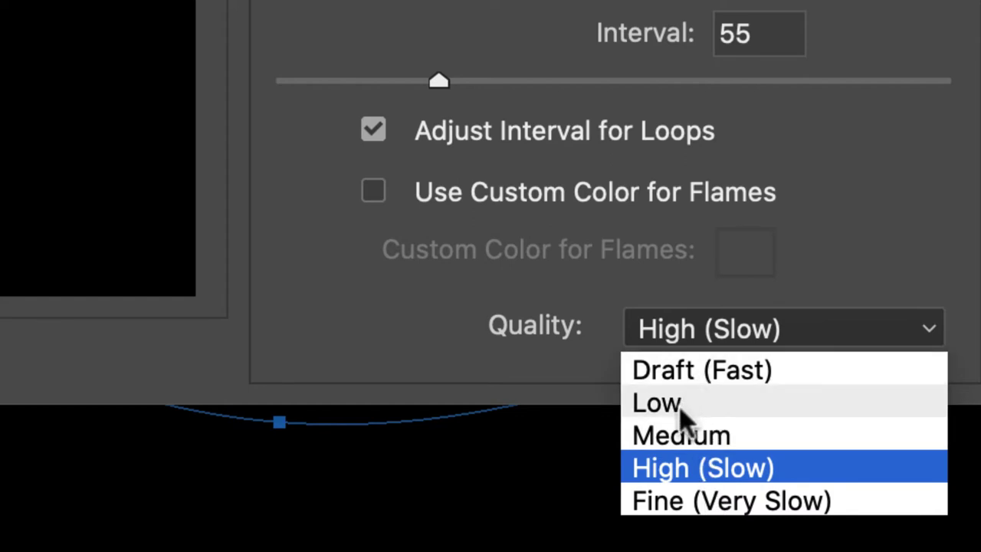
{"action": "left_click", "coordinate": [843, 494]}
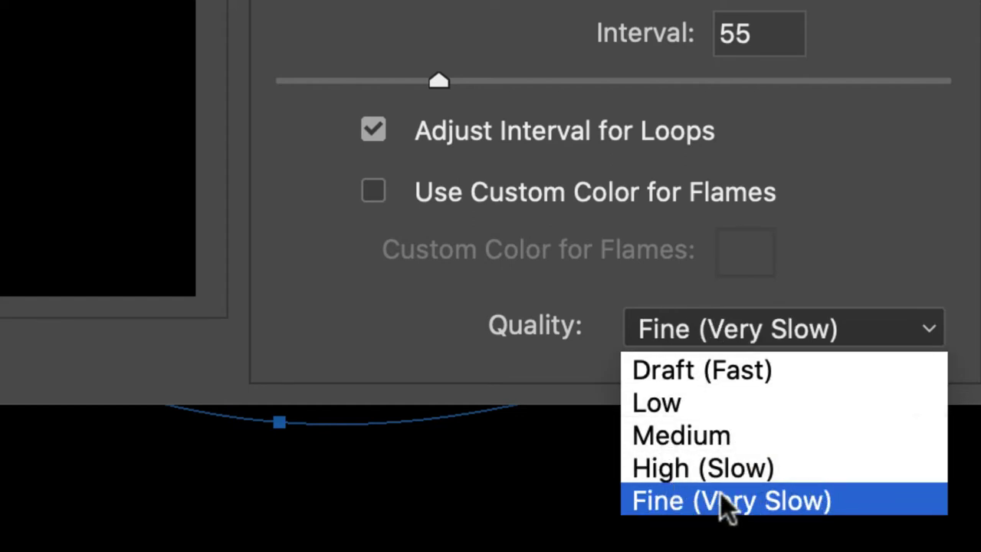
{"action": "left_click", "coordinate": [668, 507]}
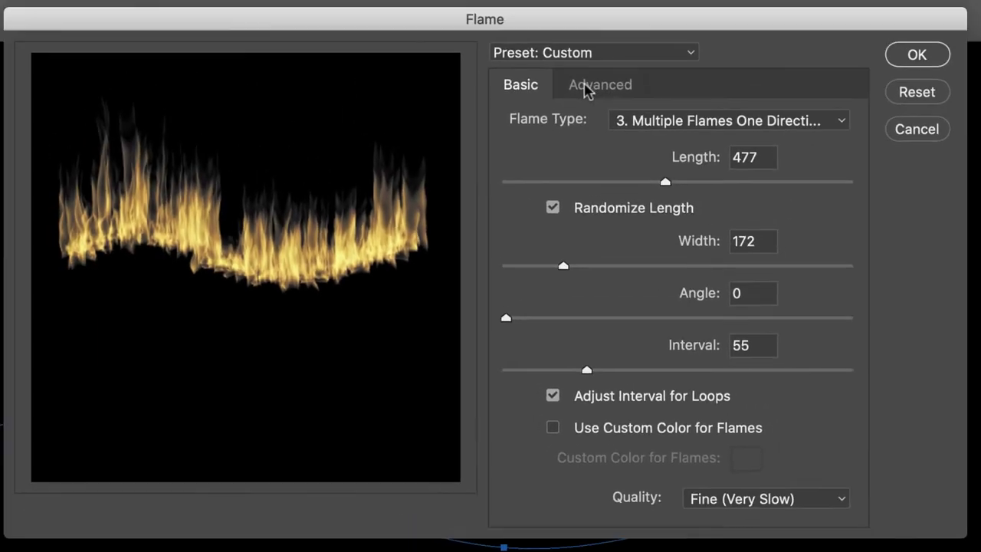
{"action": "left_click", "coordinate": [590, 99]}
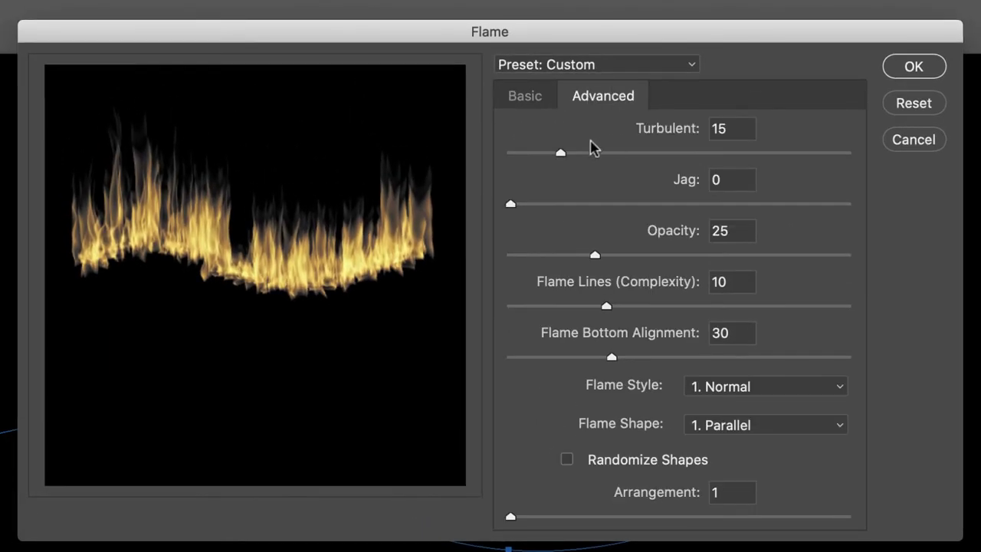
- Set the Advanced flame options to Turbulent 18 and Jag 9
{"action": "left_click_drag", "start_coordinate": [562, 153], "coordinate": [571, 153]}
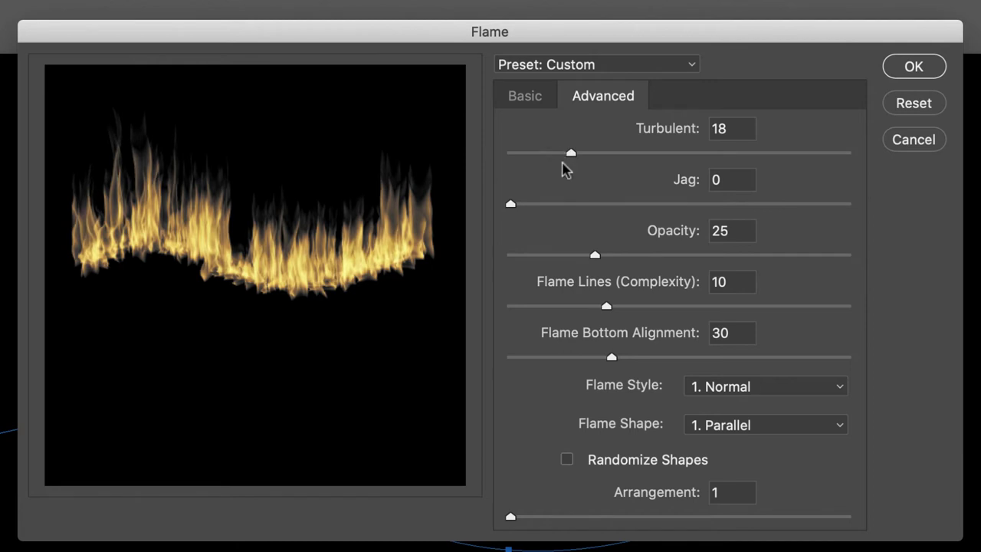
{"action": "left_click_drag", "start_coordinate": [511, 204], "coordinate": [535, 203]}
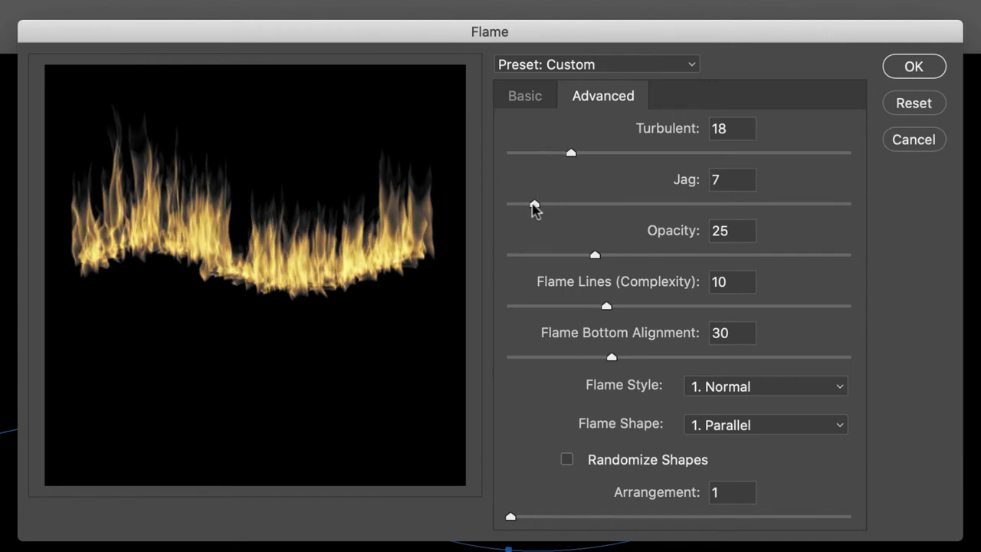
{"action": "left_click_drag", "start_coordinate": [534, 204], "coordinate": [540, 204]}
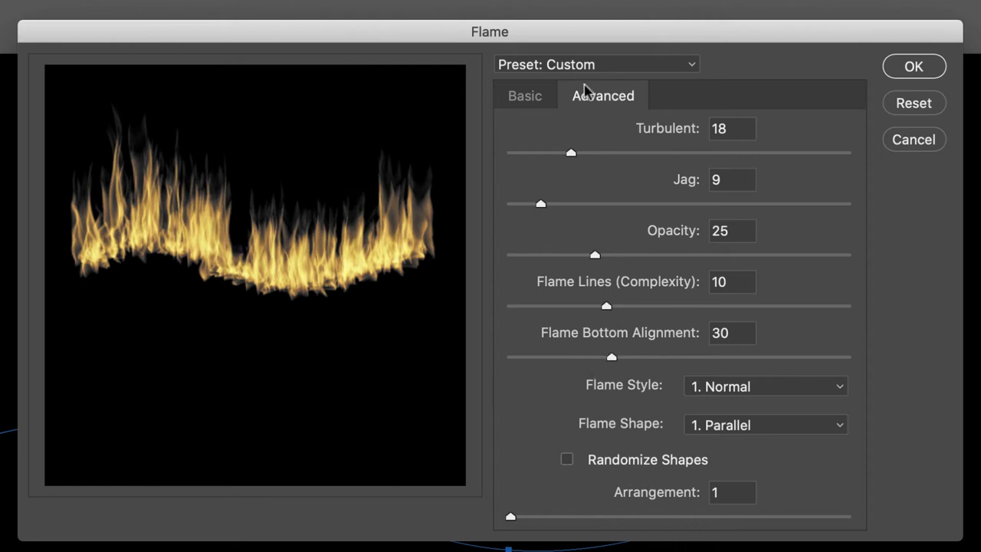
{"action": "left_click", "coordinate": [538, 96]}
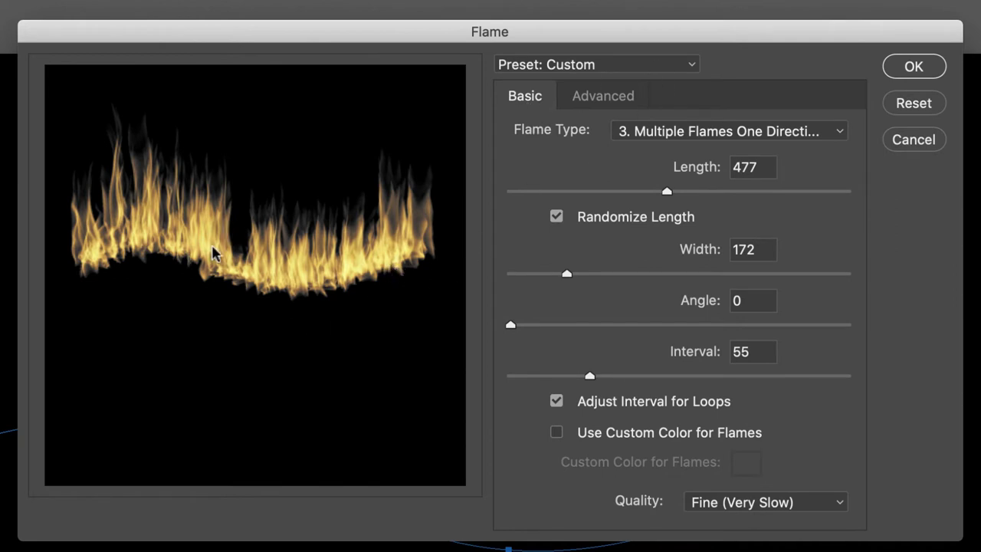
- Render the flames, then move the guide path below them and hide its outline
{"action": "left_click", "coordinate": [919, 69]}
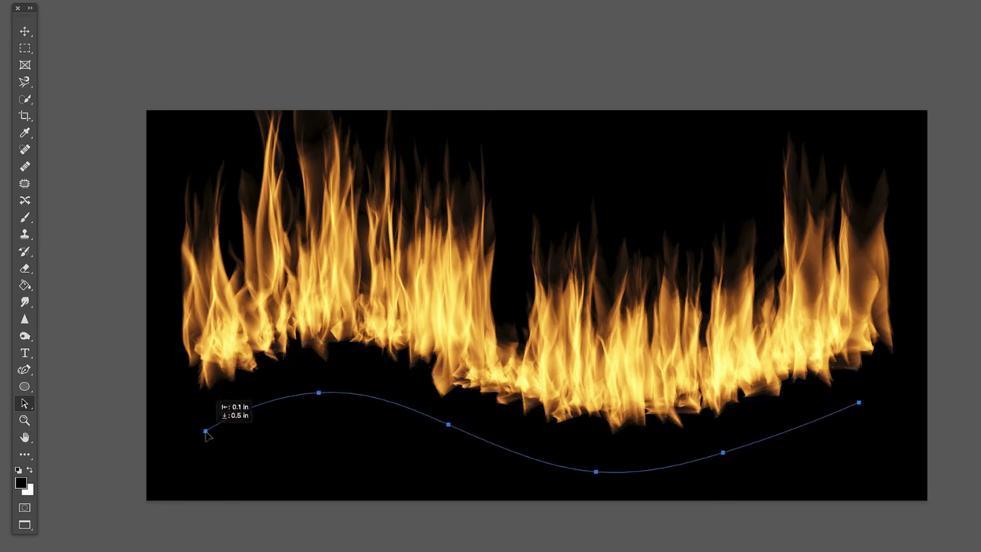
{"action": "left_click_drag", "start_coordinate": [212, 383], "coordinate": [204, 431]}
{"action": "left_click", "coordinate": [153, 424]}
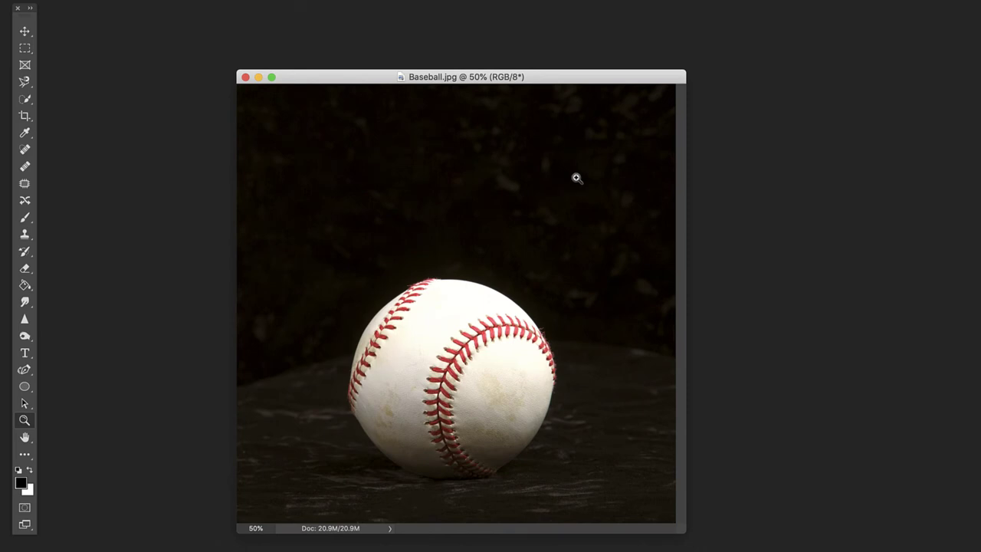
- Switch the baseball photo to full-screen view and pan it into position
{"action": "key", "text": "f"}
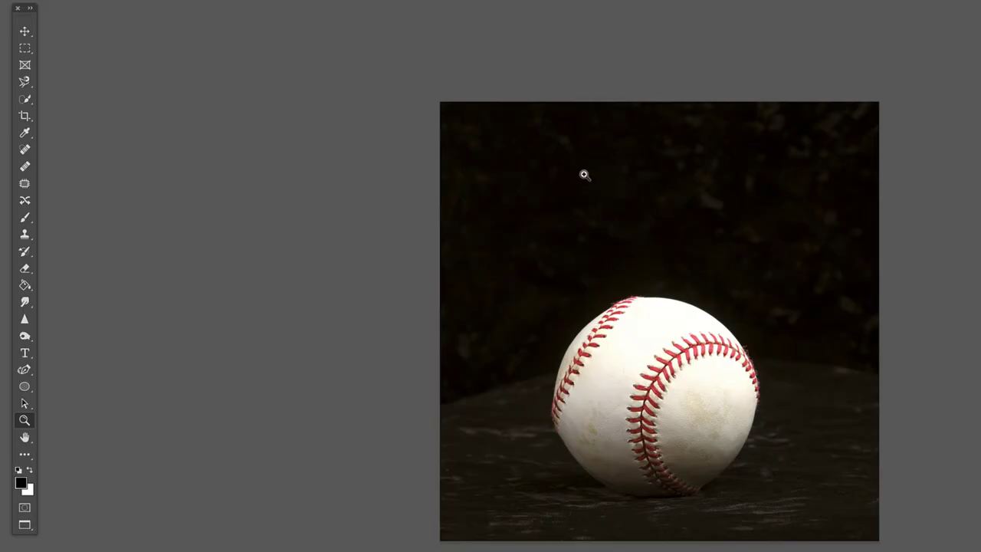
{"action": "mouse_move", "coordinate": [582, 173]}
{"action": "left_mouse_down"}
{"action": "mouse_move", "coordinate": [550, 190]}
{"action": "mouse_move", "coordinate": [521, 168]}
{"action": "left_mouse_up"}
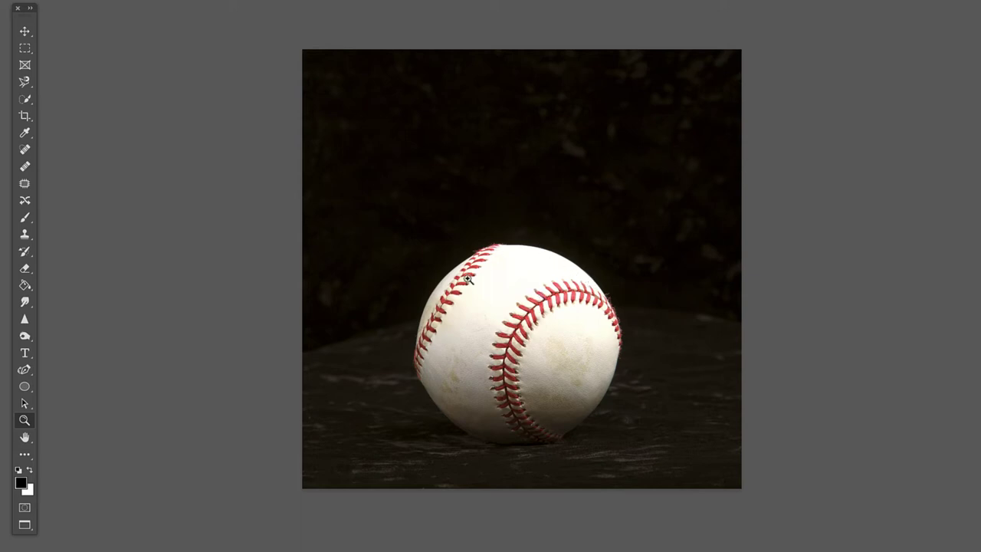
{"action": "scroll", "coordinate": [586, 312], "scroll_direction": "right", "scroll_amount": 2}
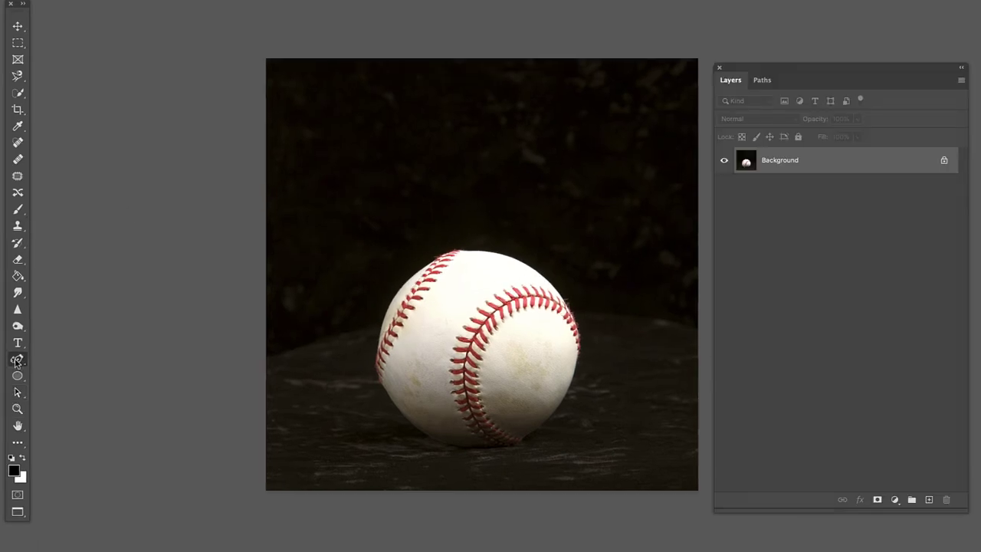
- Trace a five-point Pen path over the baseball's top edge, left side to right side
{"action": "left_click", "coordinate": [17, 360]}
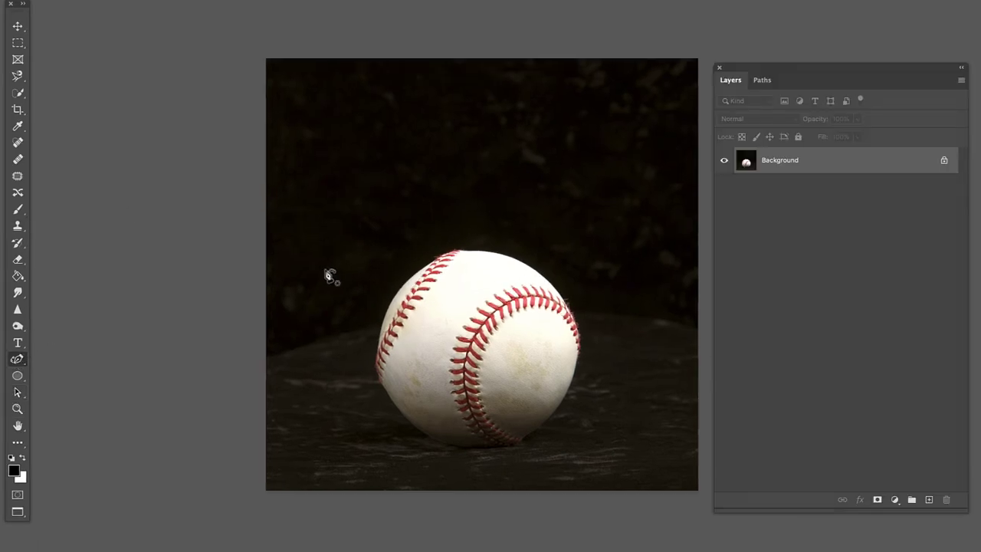
{"action": "left_click", "coordinate": [380, 331]}
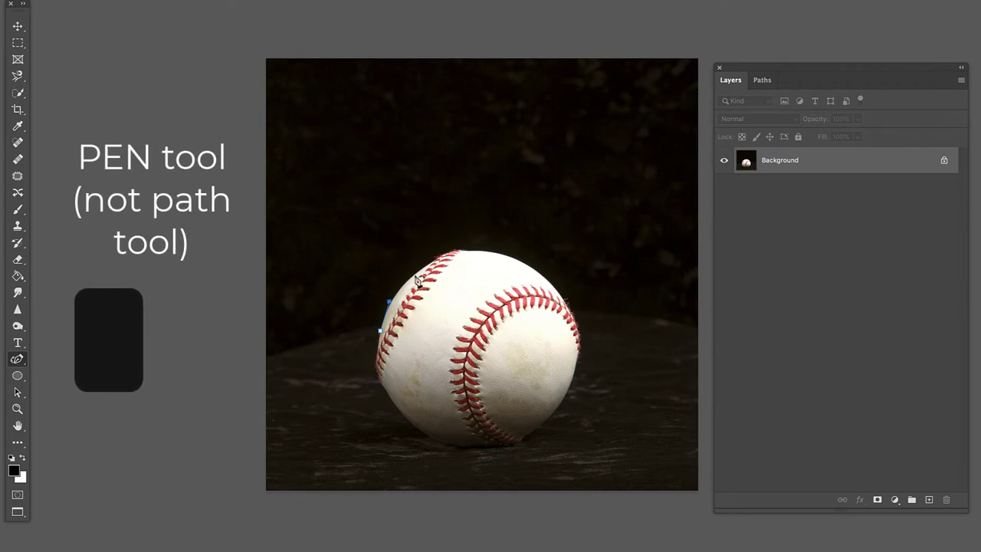
{"action": "left_click", "coordinate": [415, 273]}
{"action": "left_click", "coordinate": [454, 251]}
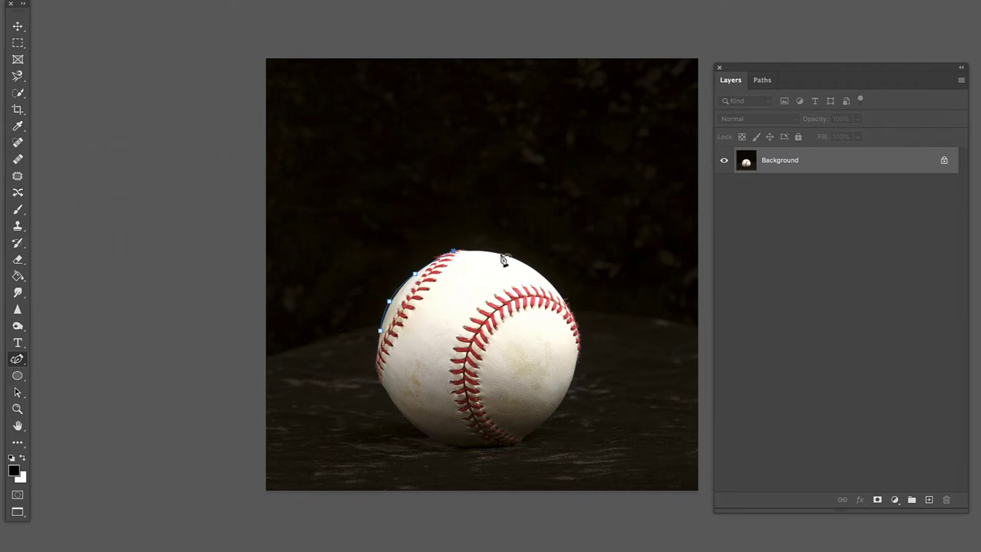
{"action": "left_click", "coordinate": [500, 253]}
{"action": "left_click", "coordinate": [578, 343]}
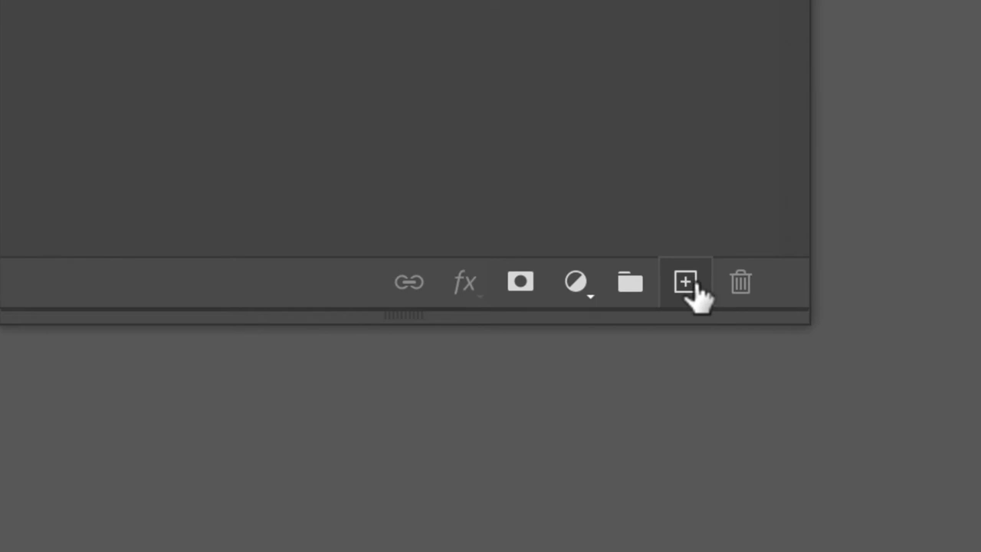
- Create an empty Layer 1 above the Background and open the Filter menu
{"action": "left_click", "coordinate": [686, 284]}
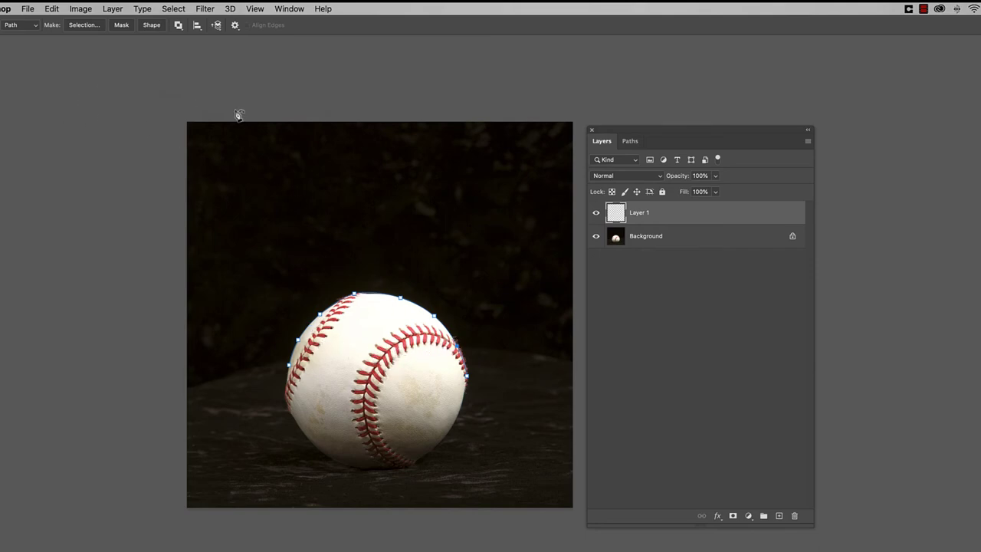
{"action": "left_click", "coordinate": [204, 11]}
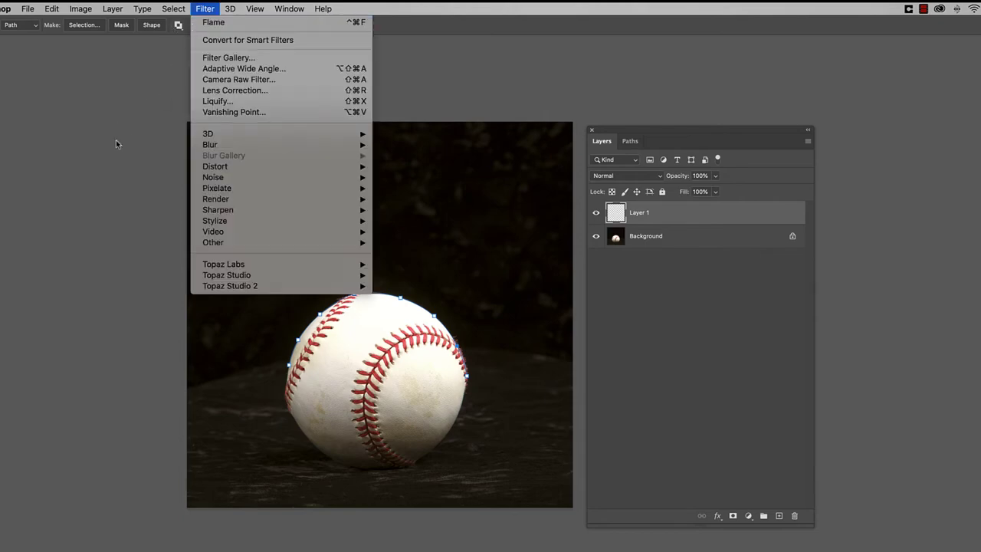
{"action": "mouse_move", "coordinate": [216, 199]}
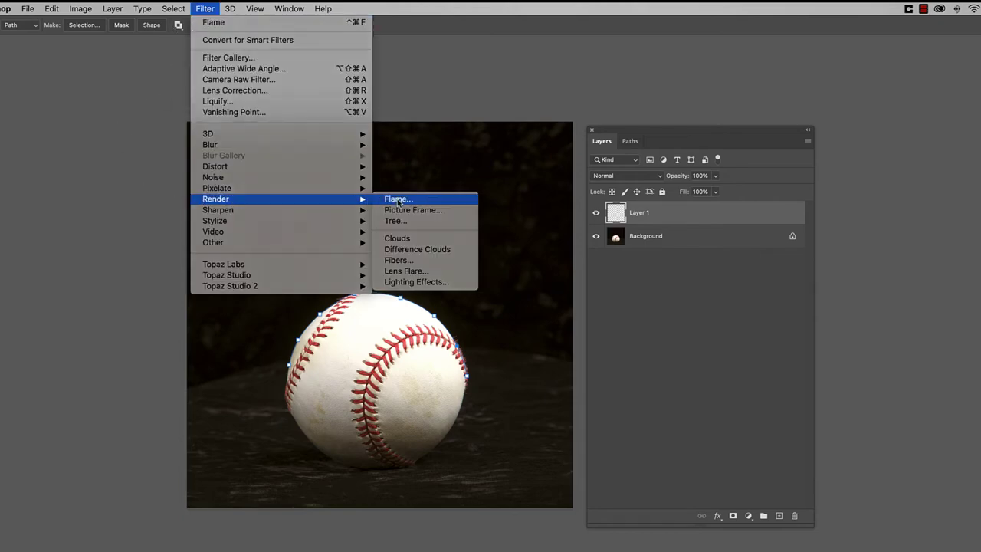
- Configure Flame as Multiple Flames One Direction: Length 425, Width 95, Interval 51, Fine (Very Slow) quality
{"action": "left_click", "coordinate": [391, 200]}
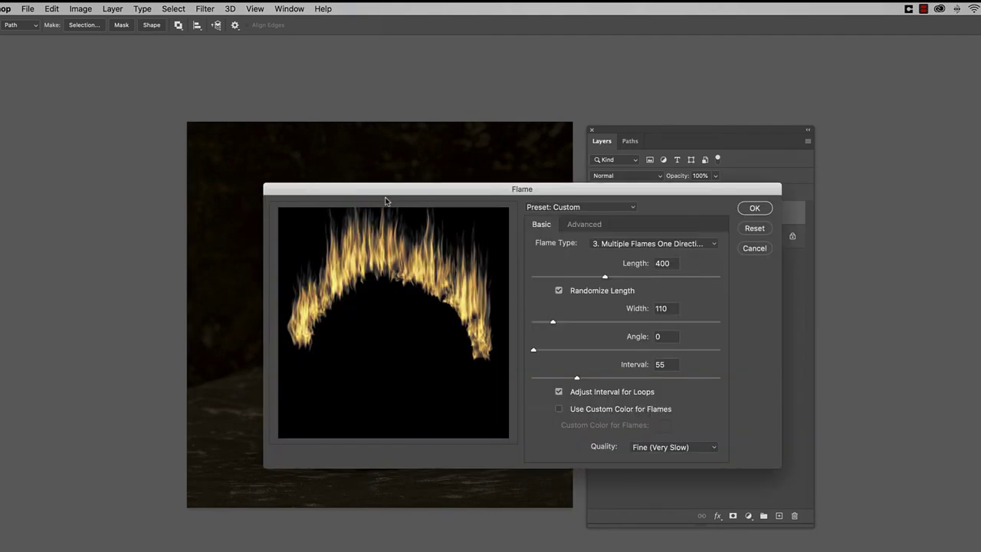
{"action": "left_click_drag", "start_coordinate": [398, 197], "coordinate": [314, 165]}
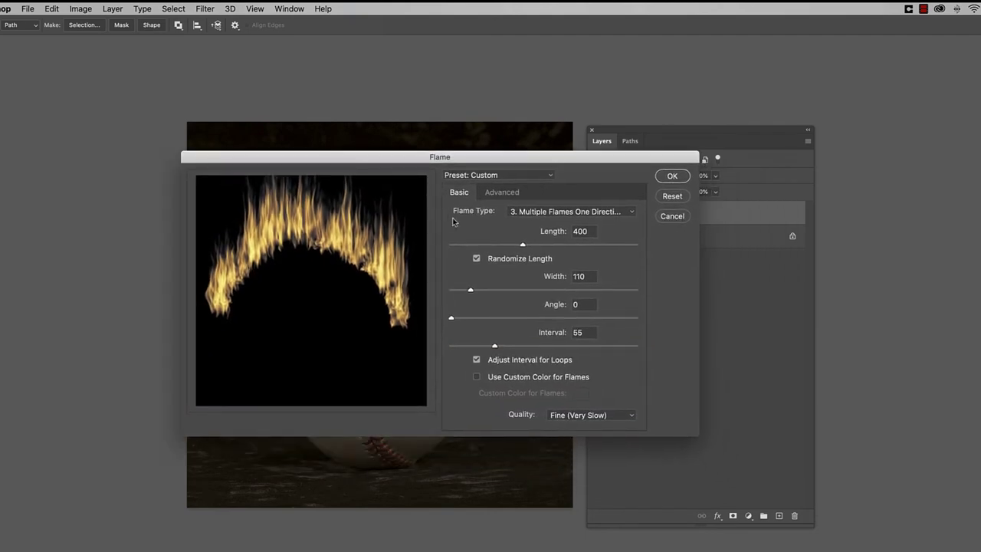
{"action": "left_click", "coordinate": [567, 212]}
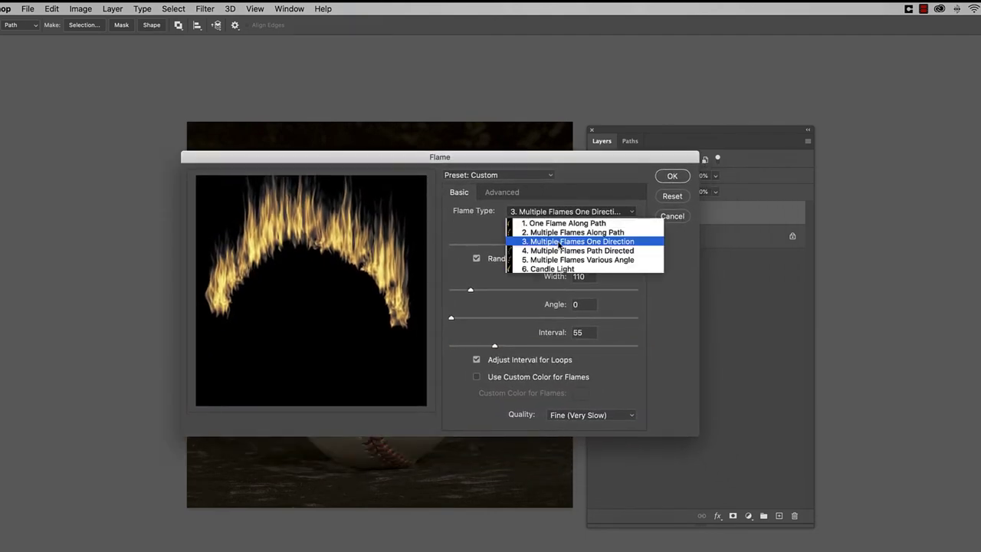
{"action": "left_click", "coordinate": [559, 243]}
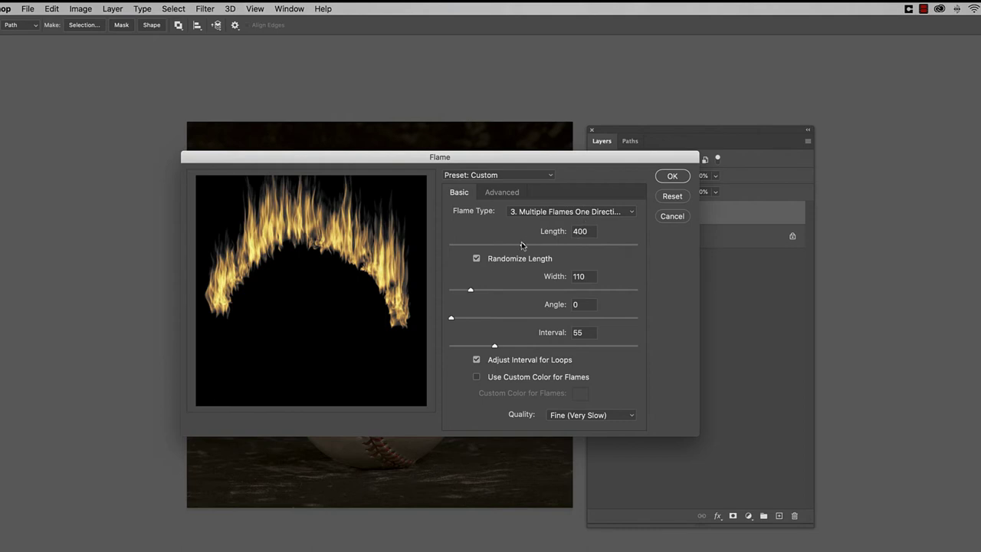
{"action": "left_click_drag", "start_coordinate": [524, 245], "coordinate": [526, 245]}
{"action": "left_click_drag", "start_coordinate": [525, 247], "coordinate": [528, 248]}
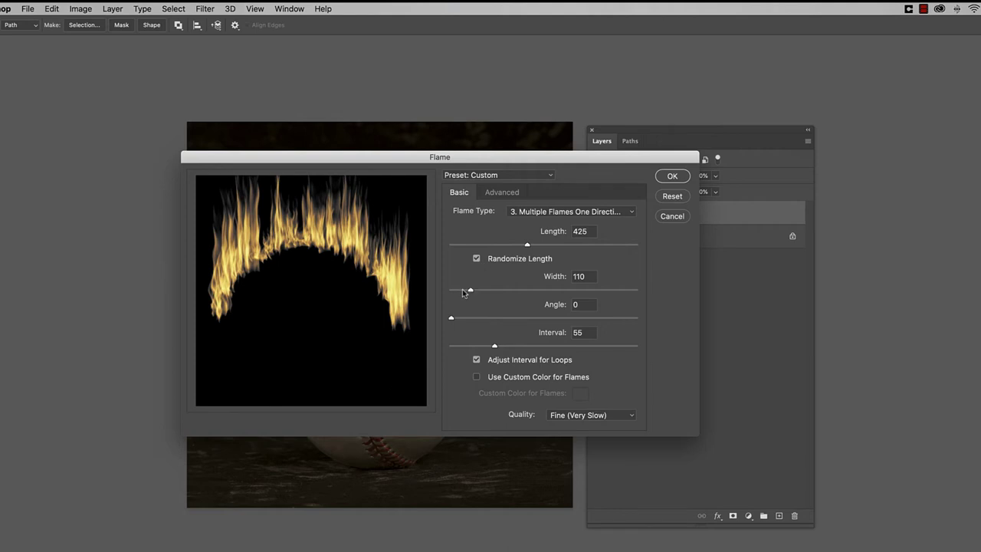
{"action": "left_click_drag", "start_coordinate": [471, 290], "coordinate": [469, 290]}
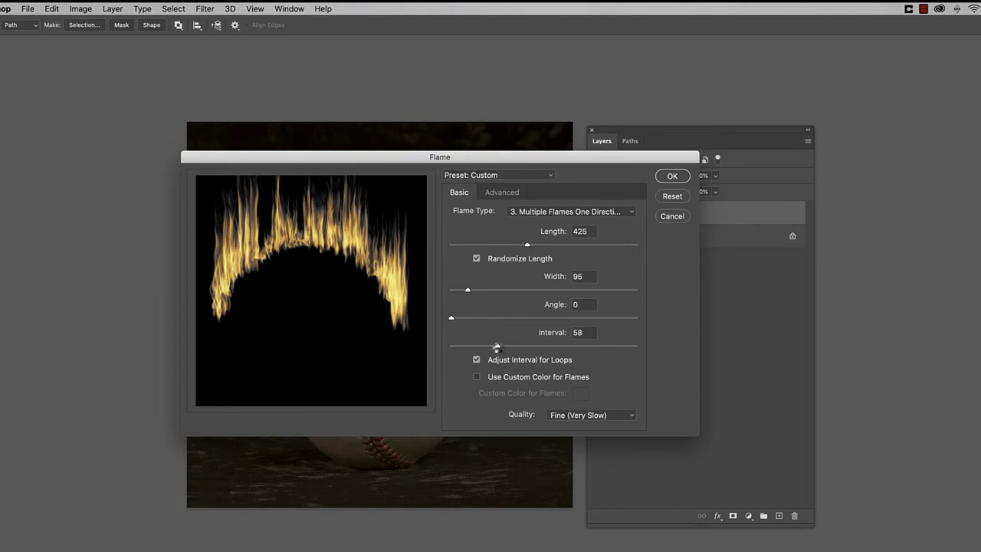
{"action": "left_click_drag", "start_coordinate": [498, 348], "coordinate": [489, 345]}
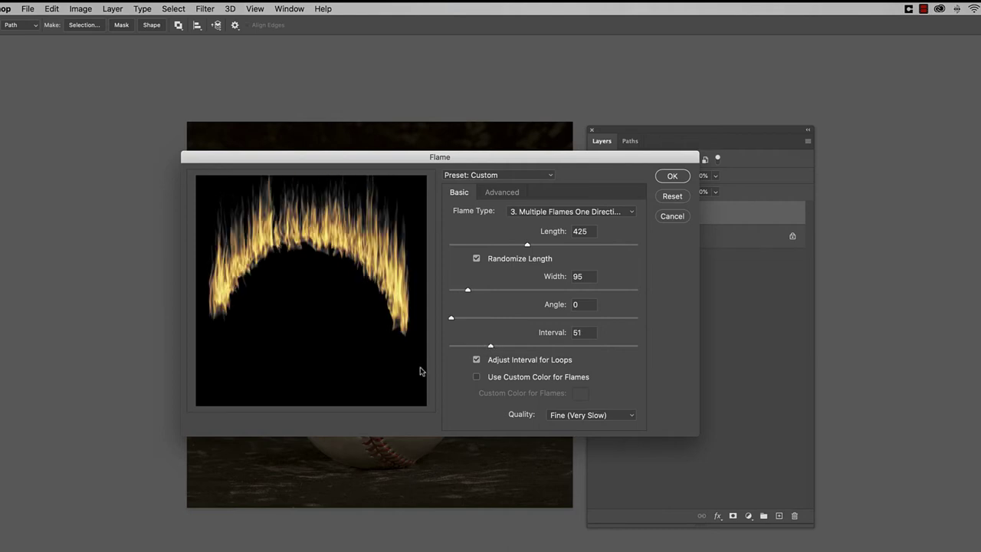
{"action": "left_click", "coordinate": [559, 416]}
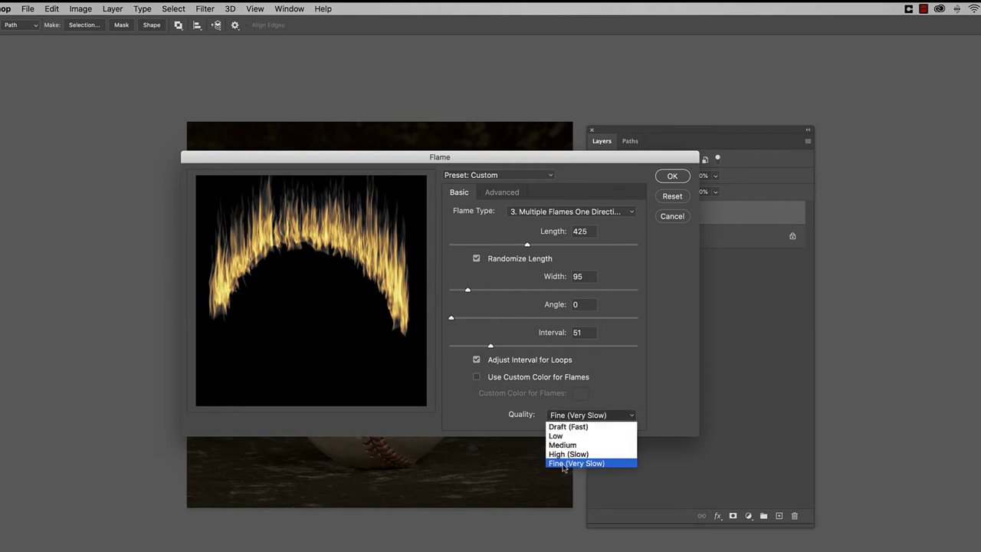
{"action": "left_click", "coordinate": [564, 464]}
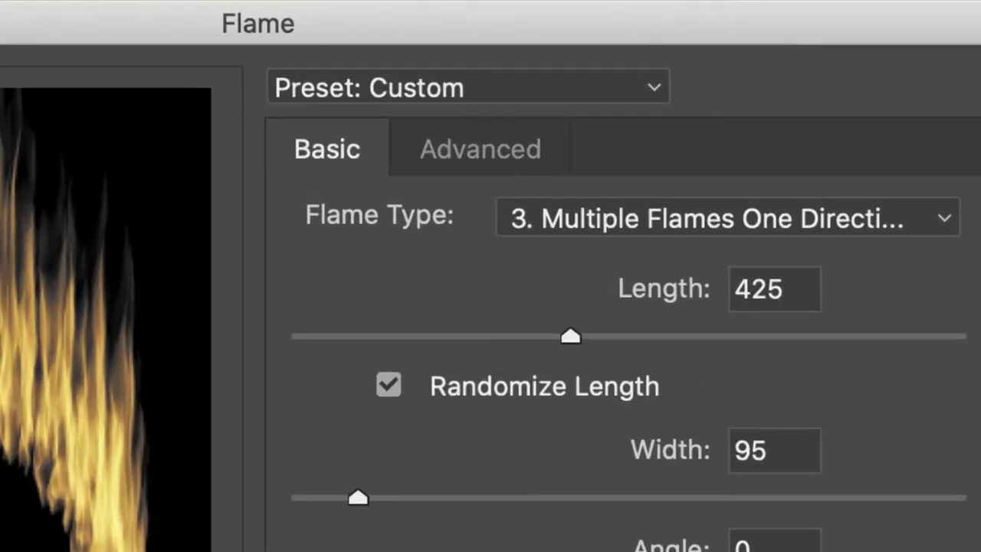
{"action": "left_click", "coordinate": [577, 88]}
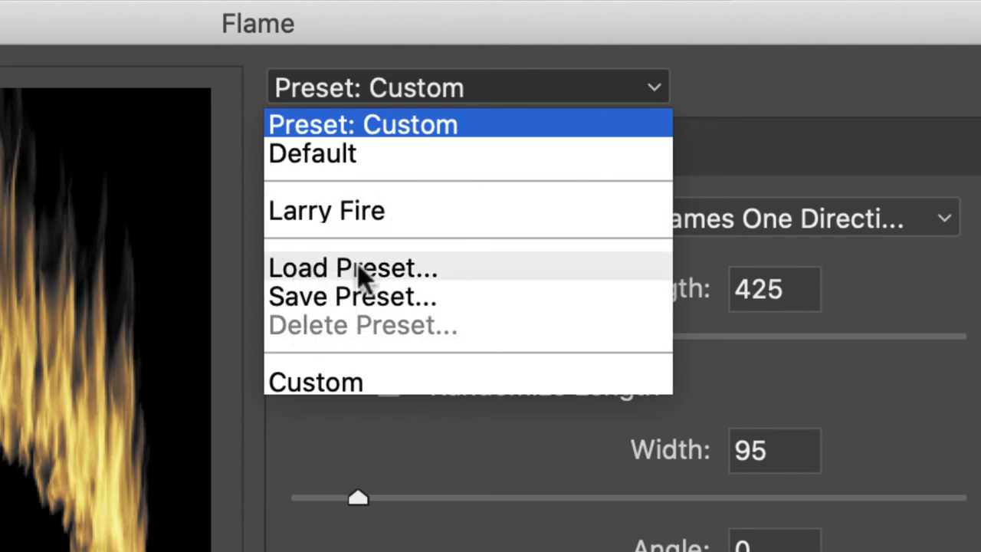
{"action": "key", "text": "Escape"}
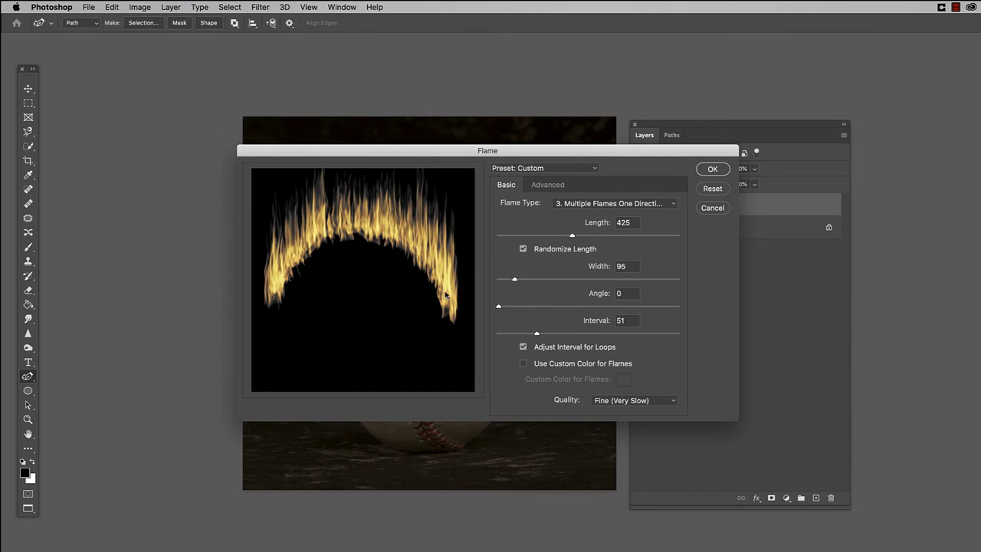
{"action": "left_click", "coordinate": [713, 172]}
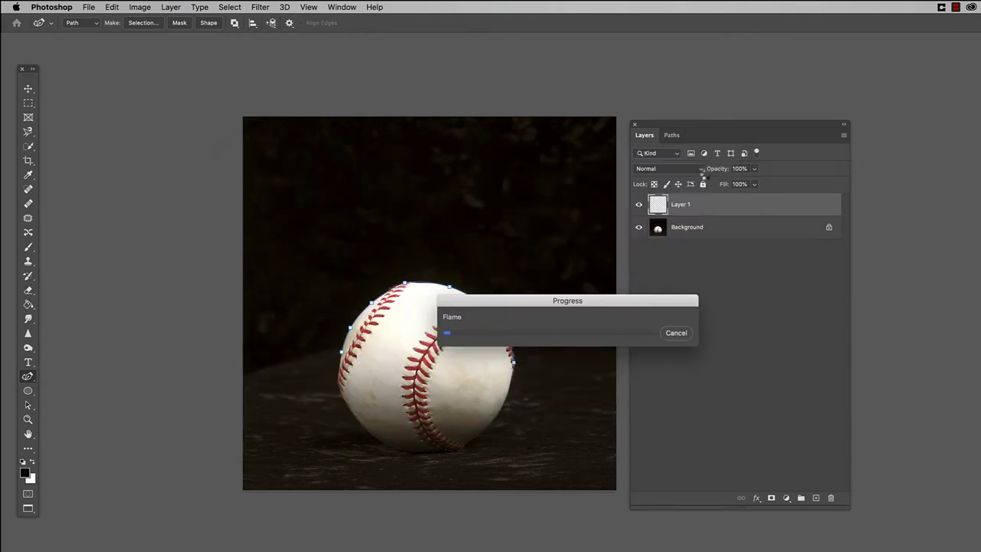
- After rendering, drag the guide path off the flames, deselect it, and start Free Transform
{"action": "mouse_move", "coordinate": [552, 301]}
{"action": "left_mouse_down"}
{"action": "mouse_move", "coordinate": [405, 431]}
{"action": "mouse_move", "coordinate": [405, 473]}
{"action": "left_mouse_up"}
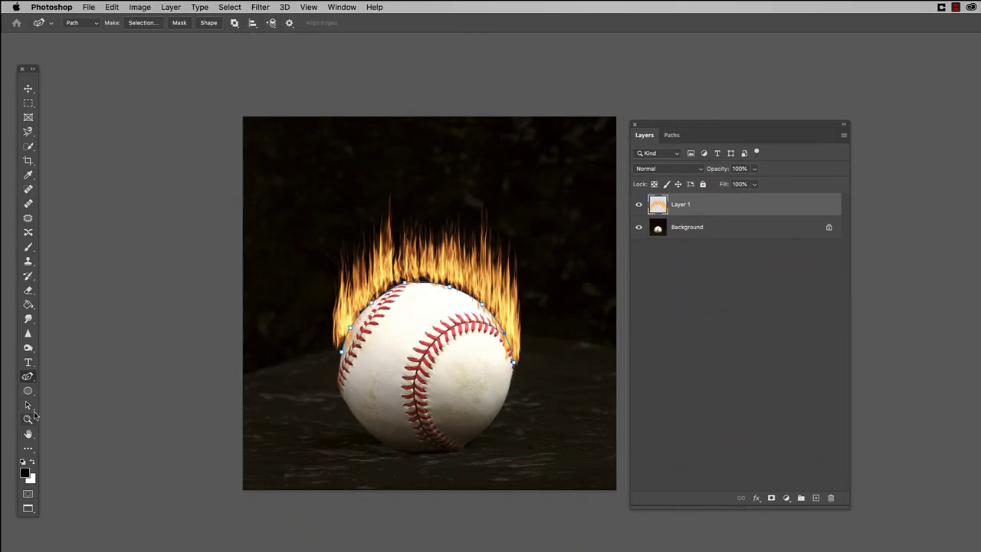
{"action": "left_click", "coordinate": [28, 405]}
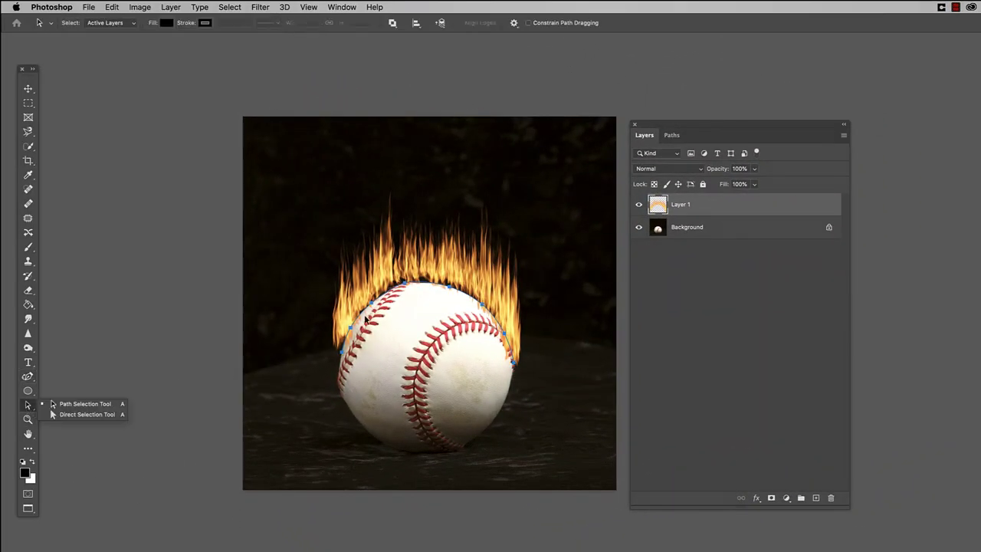
{"action": "left_click_drag", "start_coordinate": [372, 305], "coordinate": [380, 406]}
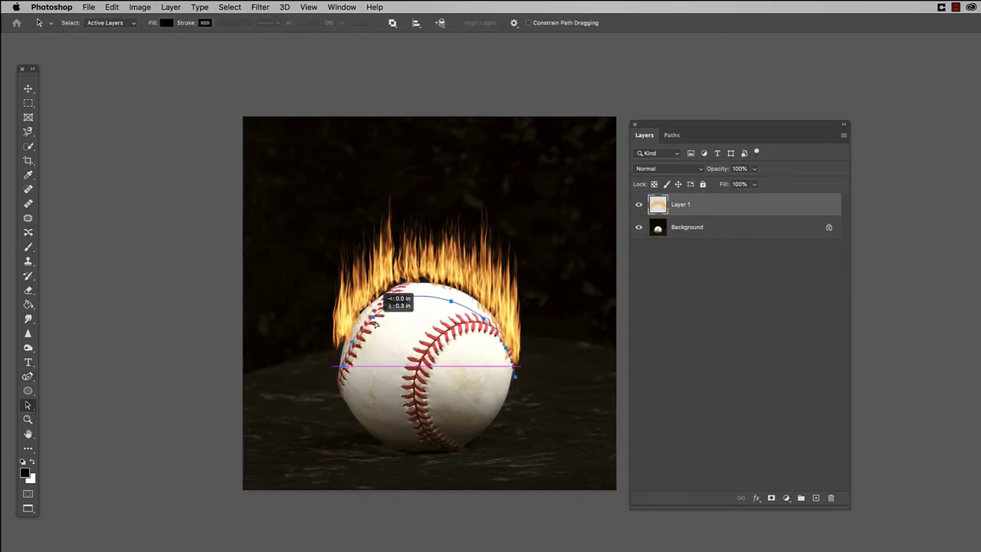
{"action": "left_click", "coordinate": [374, 395]}
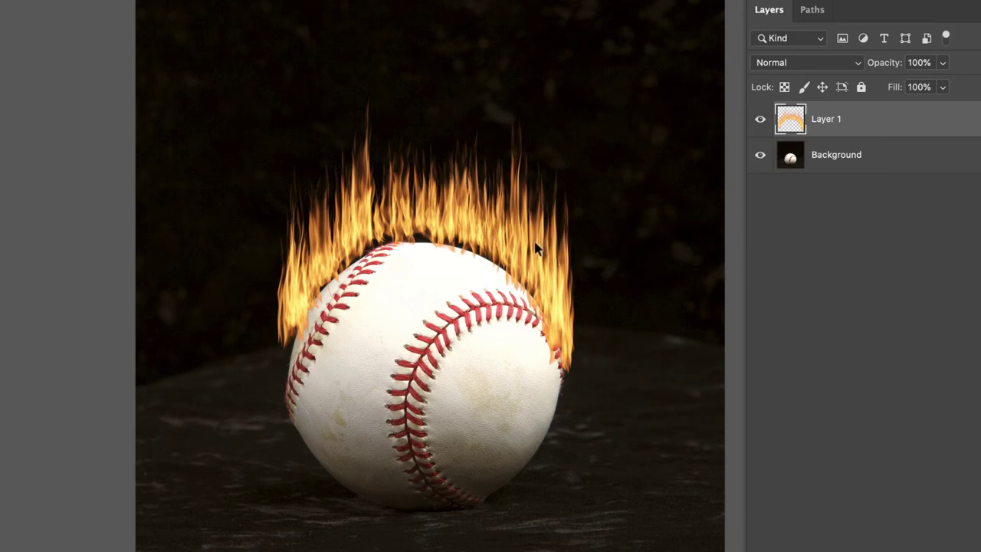
{"action": "key", "text": "ctrl+t"}
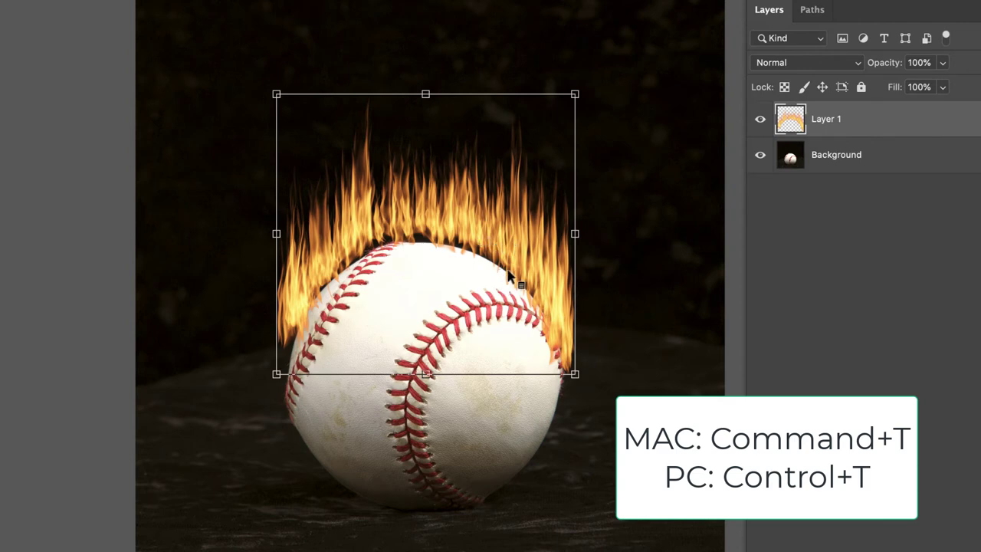
- Warp the Layer 1 flames so their ends bend down around the ball, then commit
{"action": "right_click", "coordinate": [508, 281]}
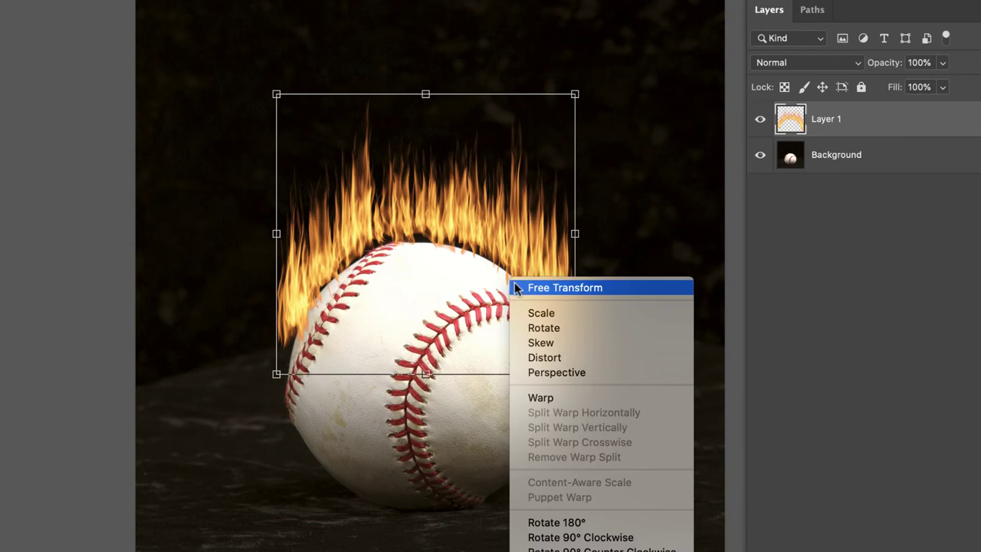
{"action": "left_click", "coordinate": [542, 398]}
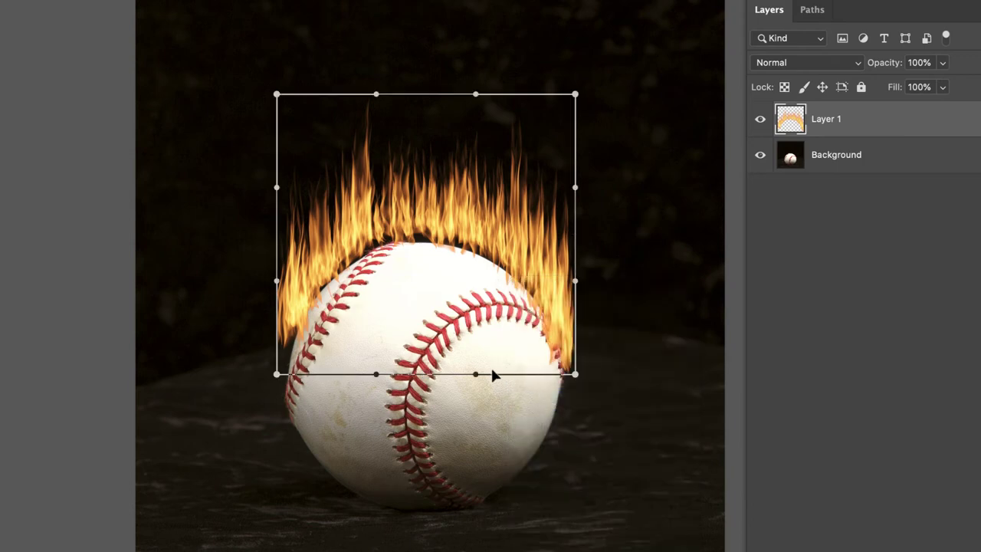
{"action": "left_click_drag", "start_coordinate": [361, 257], "coordinate": [360, 265]}
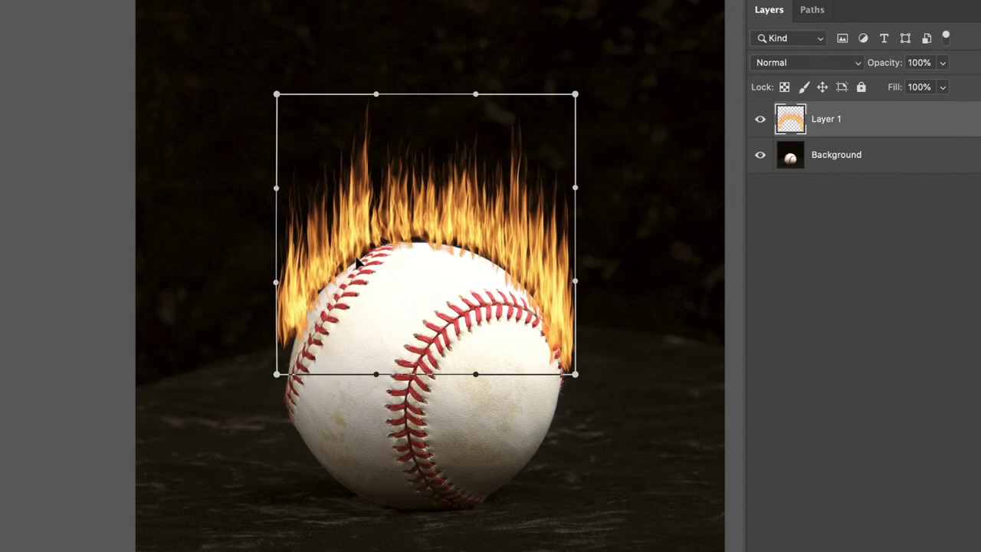
{"action": "left_click_drag", "start_coordinate": [529, 265], "coordinate": [520, 267]}
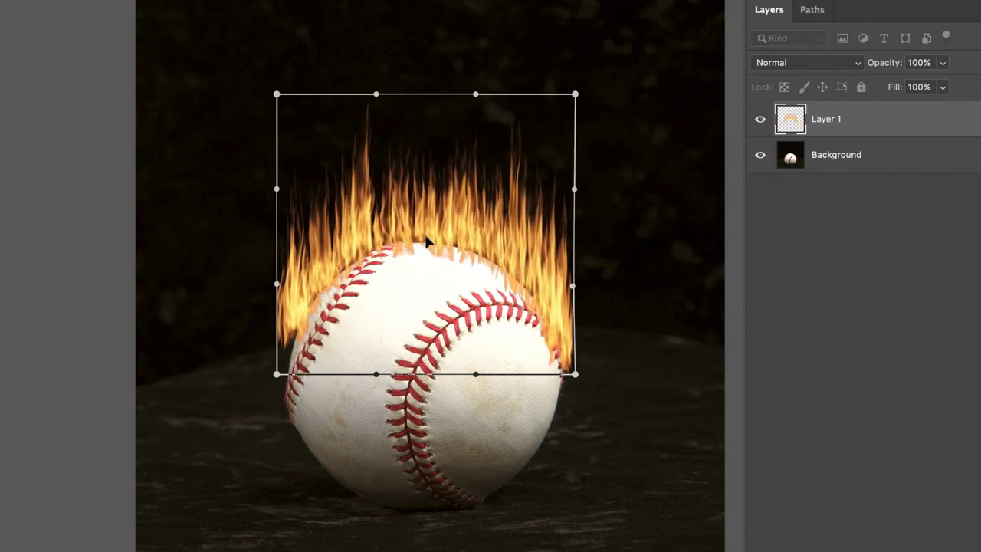
{"action": "left_click_drag", "start_coordinate": [429, 242], "coordinate": [433, 245]}
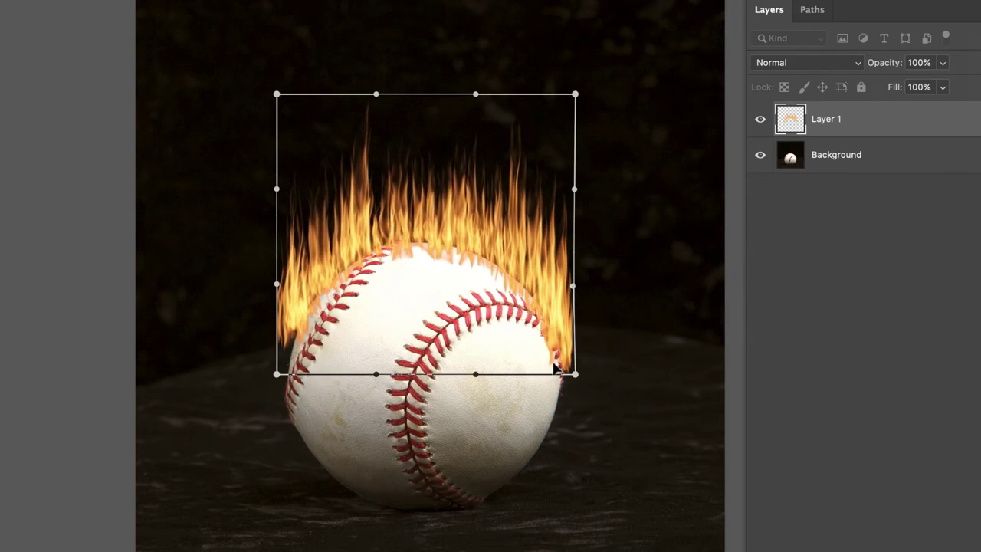
{"action": "left_click_drag", "start_coordinate": [550, 354], "coordinate": [576, 375]}
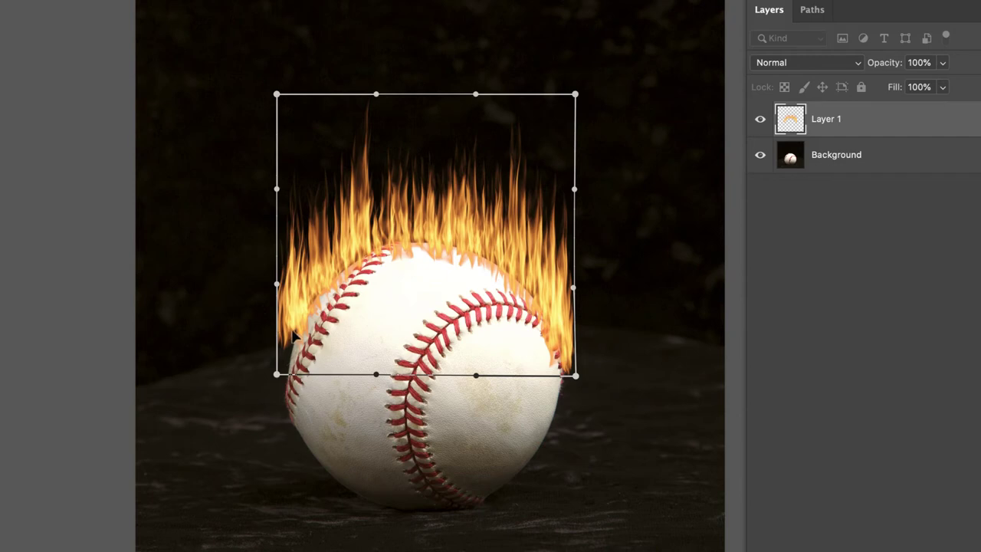
{"action": "left_click_drag", "start_coordinate": [299, 336], "coordinate": [309, 337]}
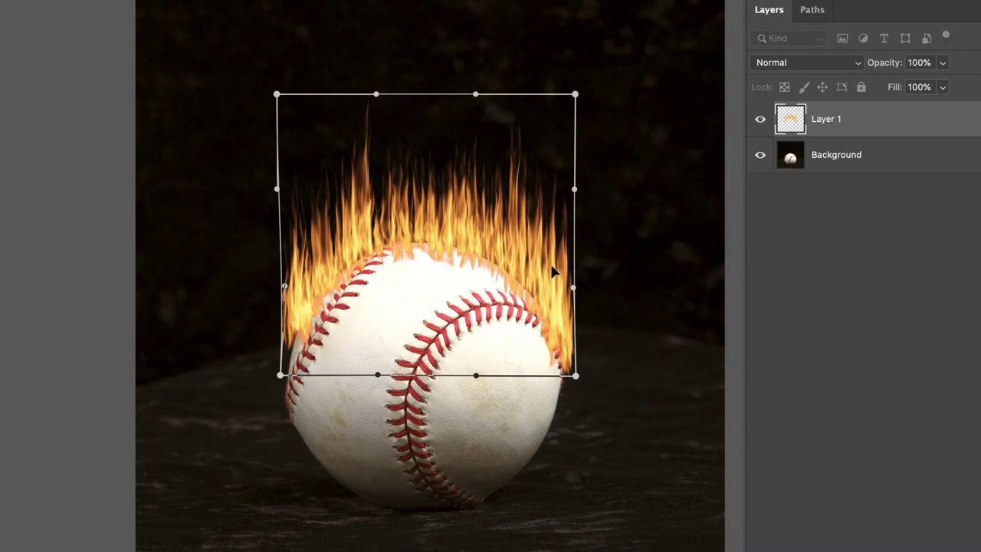
{"action": "key", "text": "Return"}
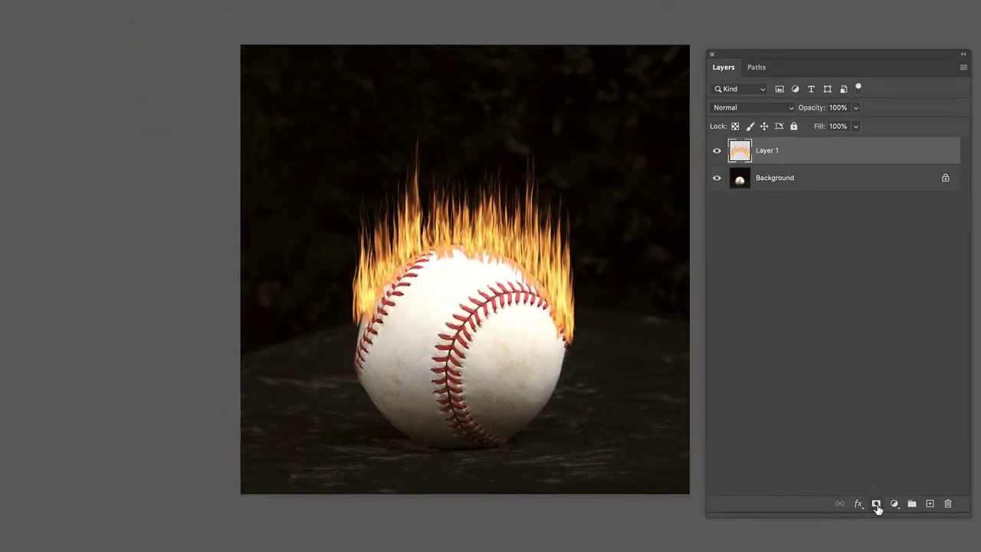
- Add a white layer mask to Layer 1 and load a black Soft Round brush
{"action": "left_click", "coordinate": [855, 486]}
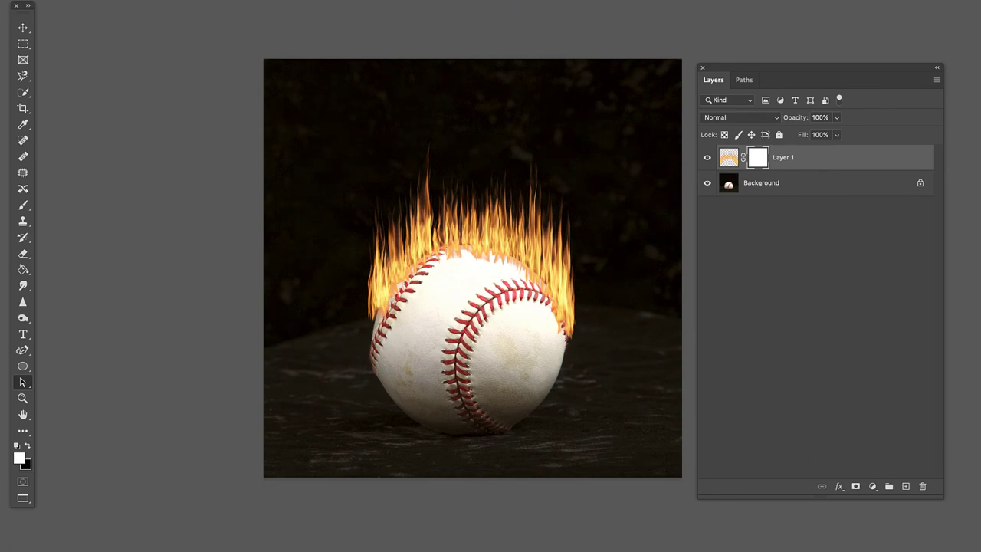
{"action": "left_click", "coordinate": [19, 445]}
{"action": "left_click", "coordinate": [23, 205]}
{"action": "left_click", "coordinate": [102, 22]}
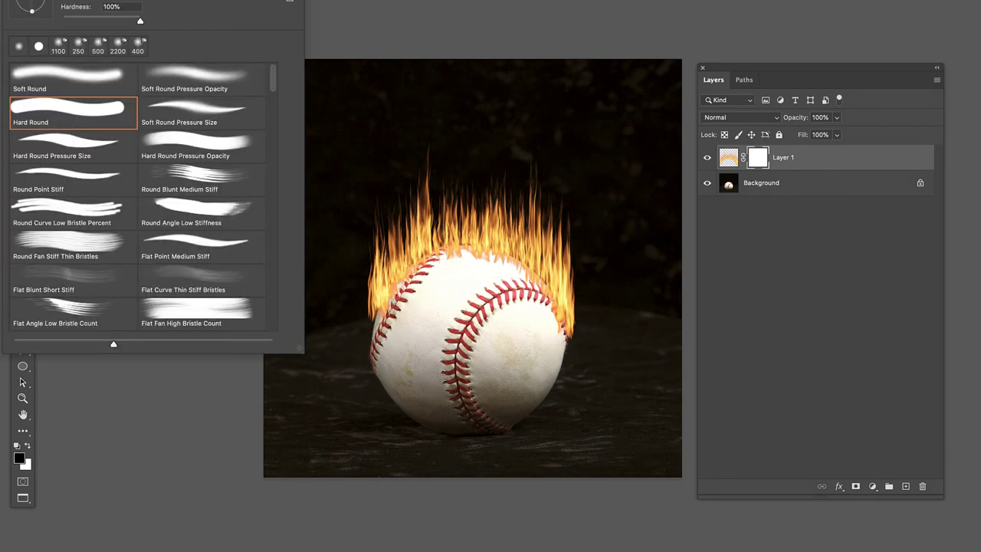
{"action": "left_click", "coordinate": [95, 77]}
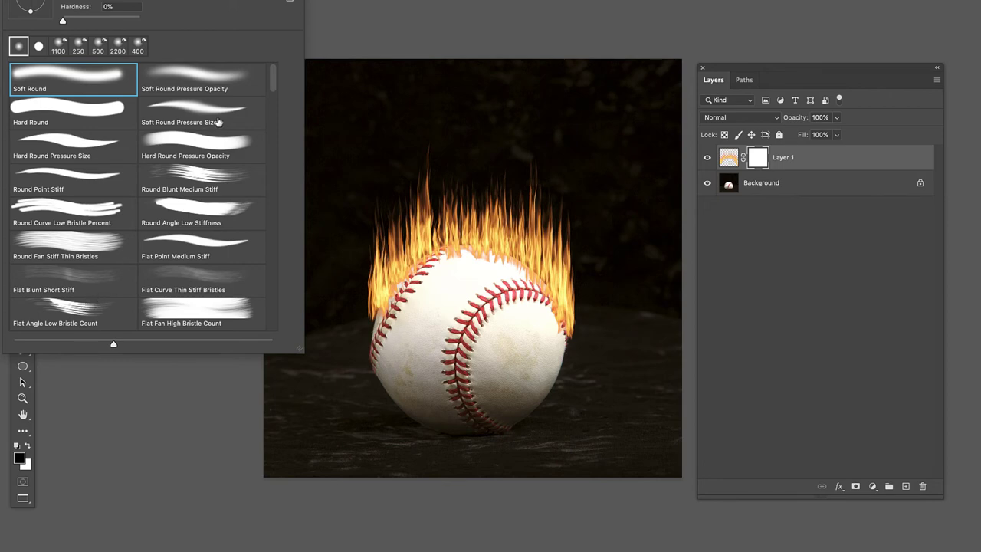
{"action": "mouse_move", "coordinate": [274, 85]}
{"action": "left_mouse_down"}
{"action": "mouse_move", "coordinate": [269, 136]}
{"action": "mouse_move", "coordinate": [280, 171]}
{"action": "mouse_move", "coordinate": [281, 79]}
{"action": "left_mouse_up"}
{"action": "left_click", "coordinate": [401, 46]}
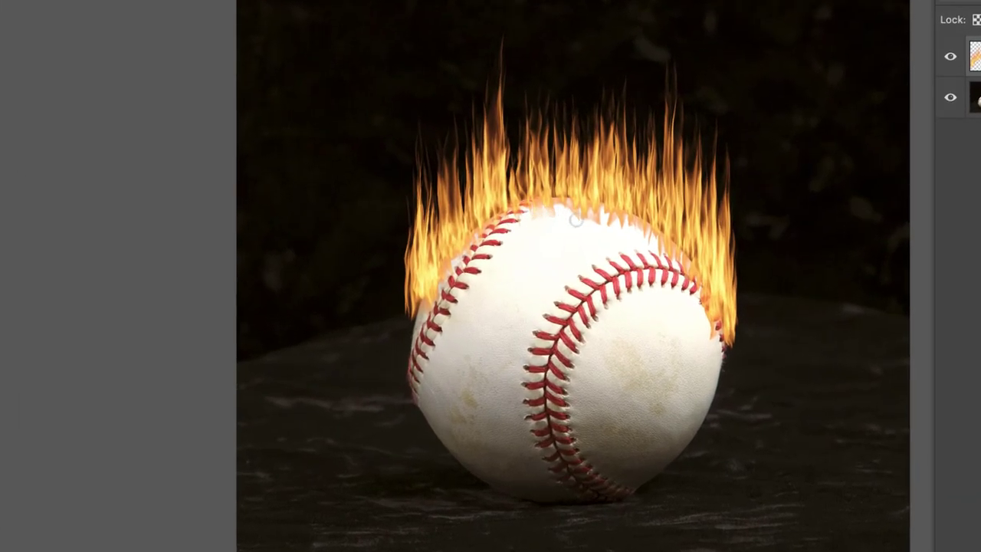
- Paint black on Layer 1's mask to hide flame bases along the ball's top edge
{"action": "mouse_move", "coordinate": [534, 212]}
{"action": "left_mouse_down"}
{"action": "mouse_move", "coordinate": [571, 226]}
{"action": "mouse_move", "coordinate": [631, 228]}
{"action": "mouse_move", "coordinate": [706, 302]}
{"action": "mouse_move", "coordinate": [712, 334]}
{"action": "left_mouse_up"}
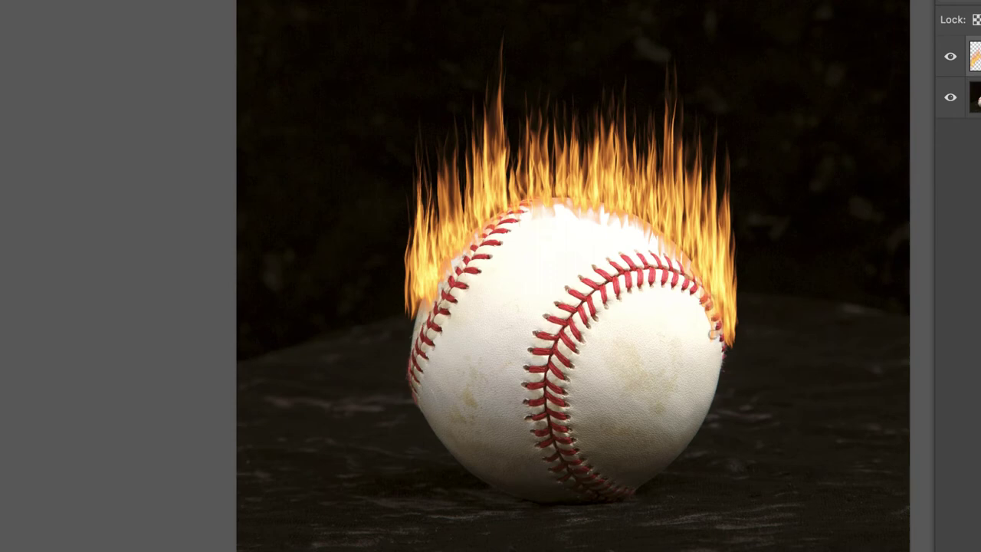
{"action": "mouse_move", "coordinate": [686, 291]}
{"action": "left_mouse_down"}
{"action": "mouse_move", "coordinate": [677, 262]}
{"action": "mouse_move", "coordinate": [639, 228]}
{"action": "mouse_move", "coordinate": [528, 217]}
{"action": "mouse_move", "coordinate": [434, 299]}
{"action": "mouse_move", "coordinate": [436, 317]}
{"action": "left_mouse_up"}
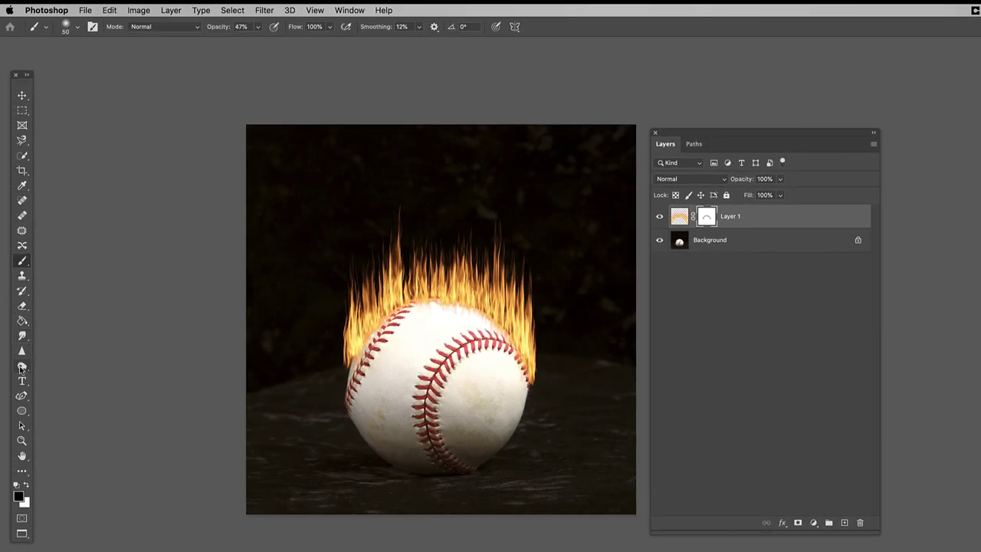
{"action": "left_click", "coordinate": [22, 397]}
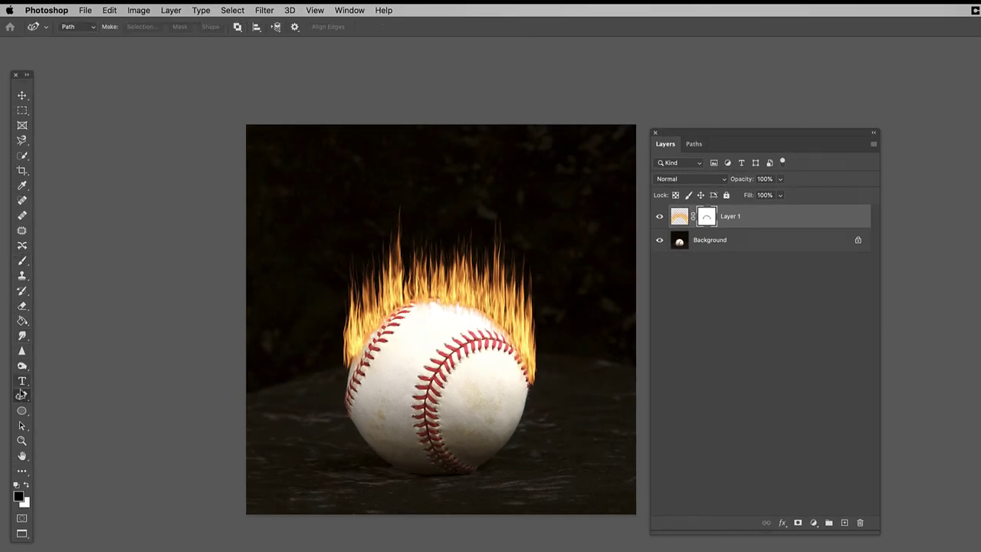
- Trace a Curvature Pen path over the ball's top edge and add an empty Layer 2
{"action": "left_click", "coordinate": [351, 356]}
{"action": "left_click", "coordinate": [368, 325]}
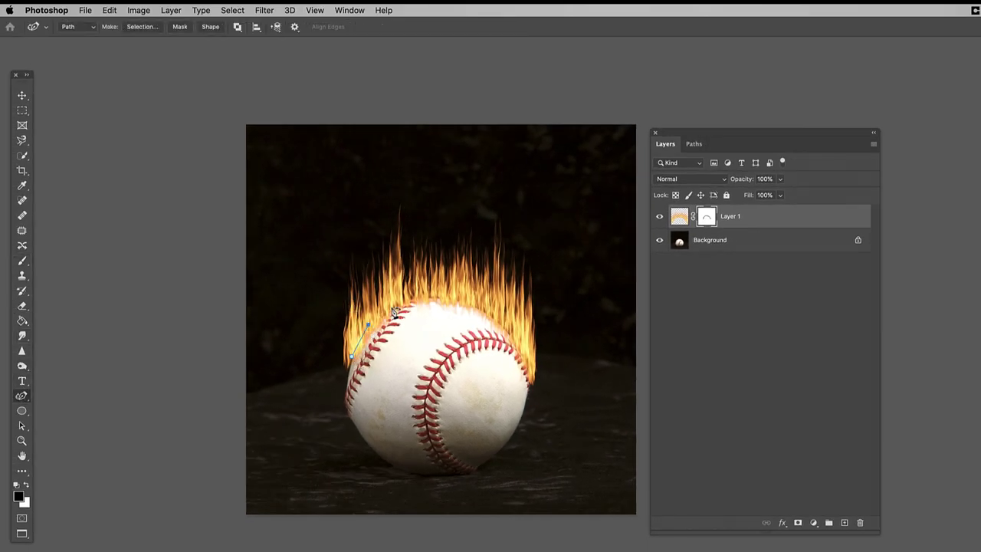
{"action": "left_click", "coordinate": [437, 295]}
{"action": "left_click", "coordinate": [471, 301]}
{"action": "left_click", "coordinate": [493, 312]}
{"action": "left_click", "coordinate": [508, 329]}
{"action": "left_click", "coordinate": [523, 355]}
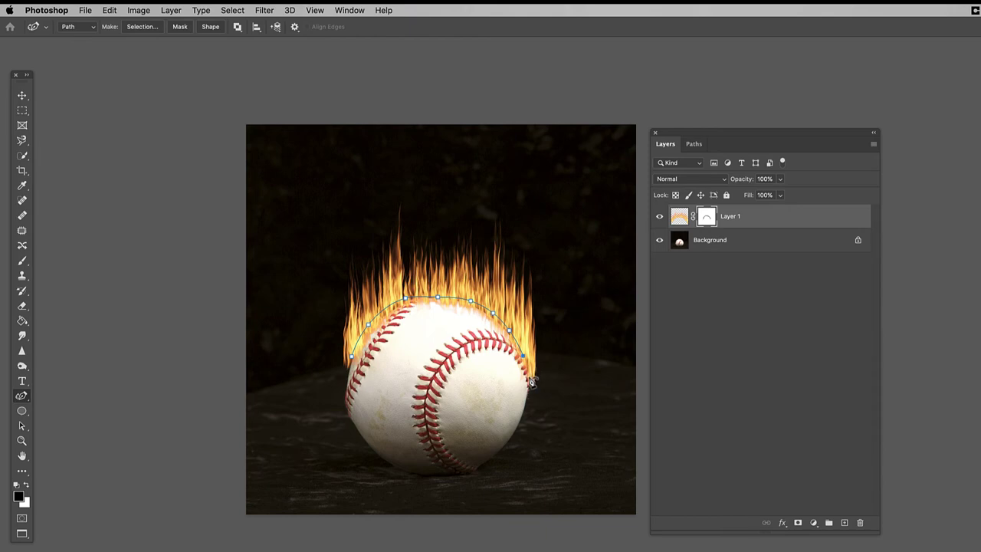
{"action": "left_click", "coordinate": [528, 378]}
{"action": "left_click", "coordinate": [845, 522]}
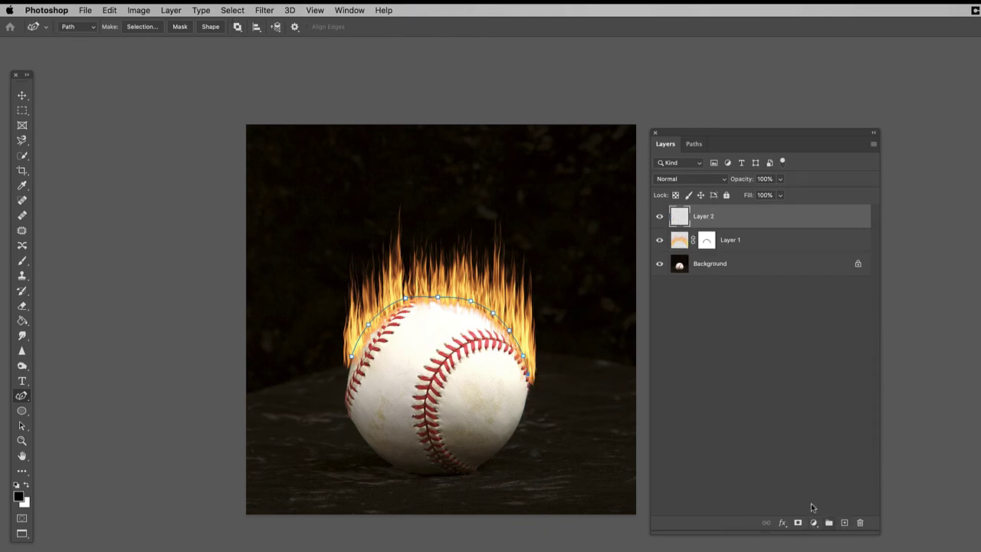
{"action": "left_click", "coordinate": [268, 11]}
{"action": "mouse_move", "coordinate": [275, 202]}
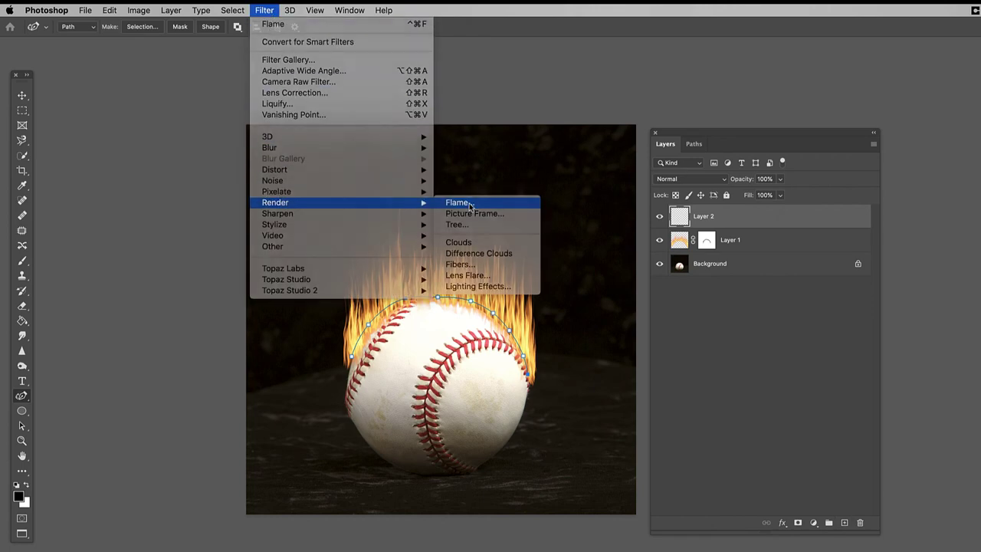
- Render Flame on Layer 2 with Length 346, Width 51 and Interval 48
{"action": "left_click", "coordinate": [470, 204]}
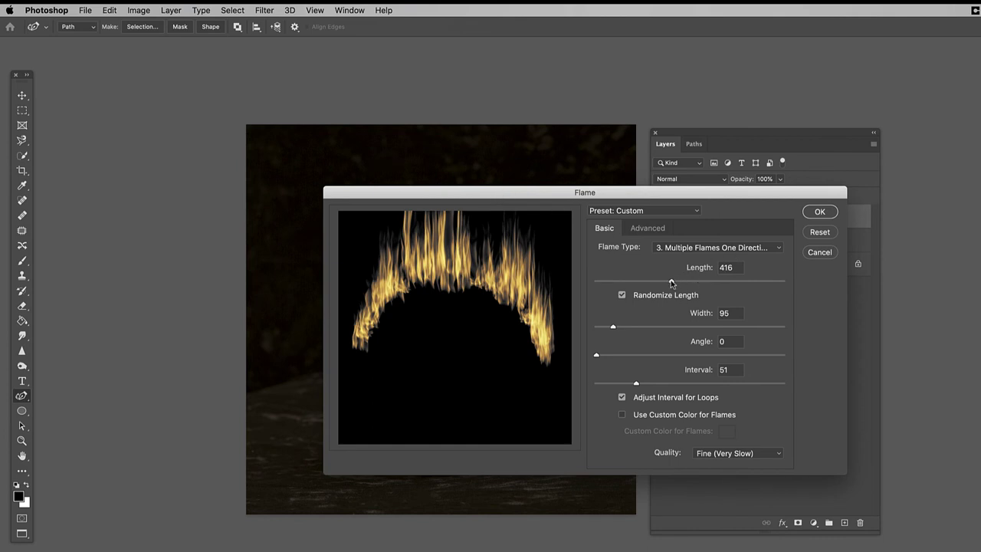
{"action": "left_click_drag", "start_coordinate": [671, 283], "coordinate": [666, 283]}
{"action": "left_click_drag", "start_coordinate": [612, 326], "coordinate": [604, 328]}
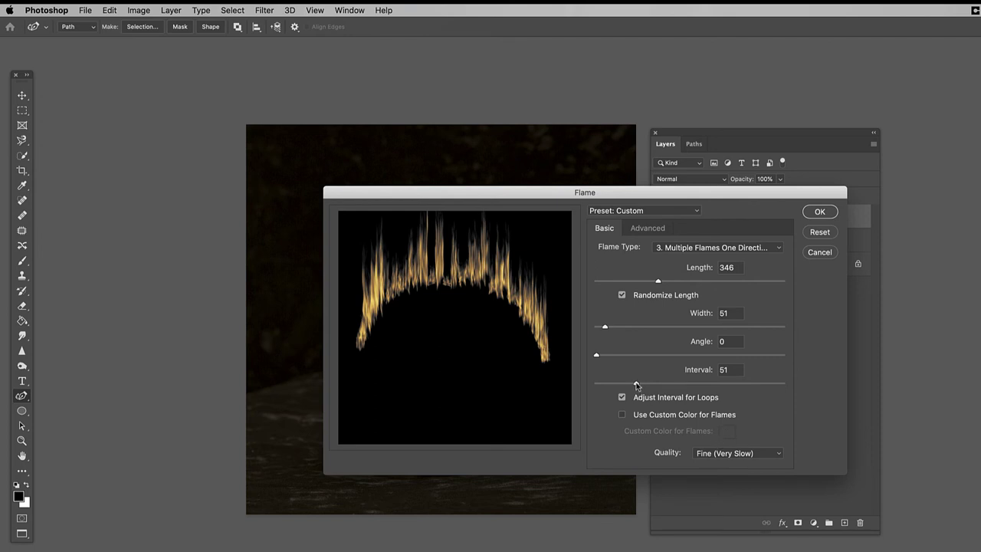
{"action": "left_click_drag", "start_coordinate": [636, 385], "coordinate": [634, 385]}
{"action": "left_click", "coordinate": [820, 213]}
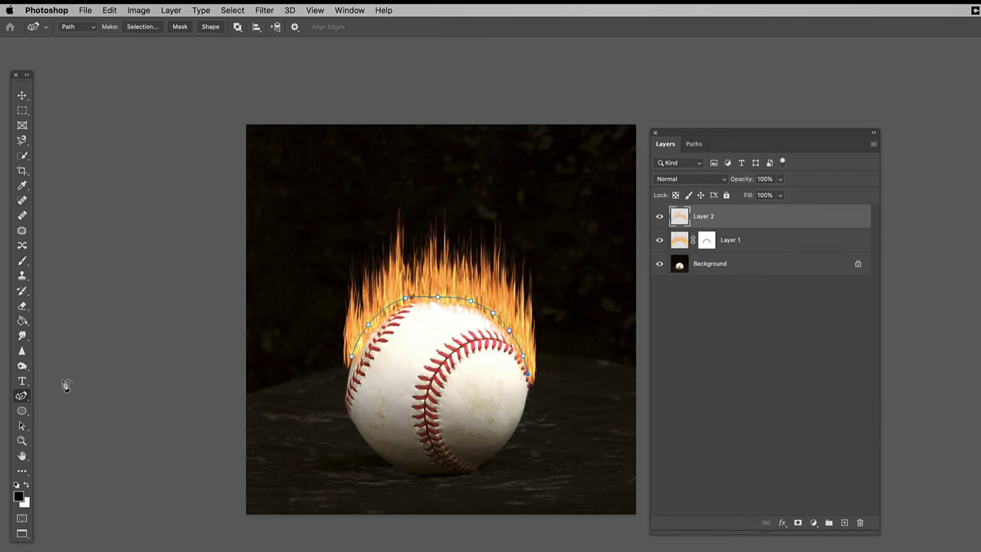
- Move the guide path down out of the way and toggle Layer 2 to compare
{"action": "left_click", "coordinate": [22, 426]}
{"action": "left_click_drag", "start_coordinate": [406, 302], "coordinate": [406, 377]}
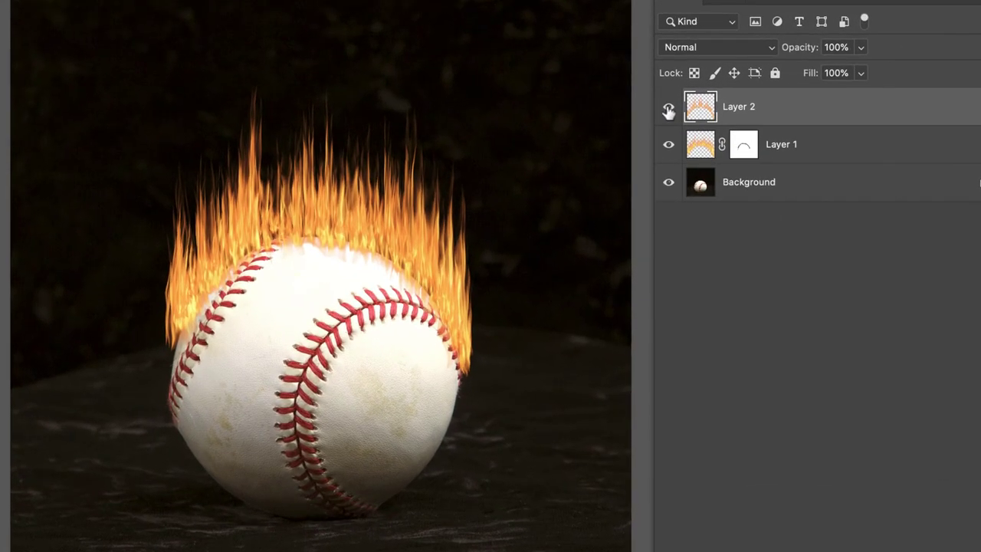
{"action": "left_click", "coordinate": [669, 112]}
{"action": "left_click", "coordinate": [669, 112]}
{"action": "left_click", "coordinate": [669, 111]}
{"action": "left_click", "coordinate": [668, 111]}
- Nudge the Layer 2 flames slightly down with Free Transform, leaving the layer hidden
{"action": "key", "text": "ctrl+t"}
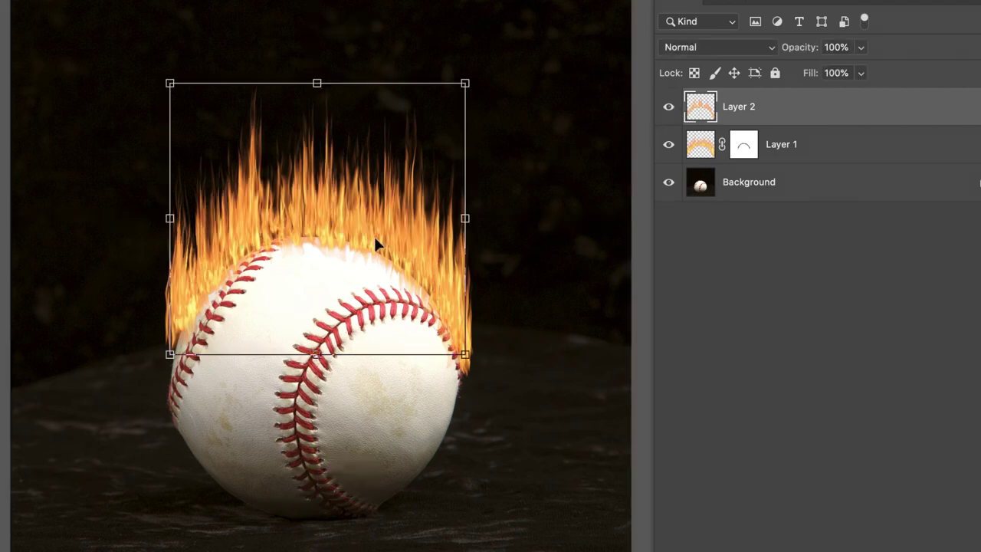
{"action": "left_click_drag", "start_coordinate": [345, 265], "coordinate": [341, 270]}
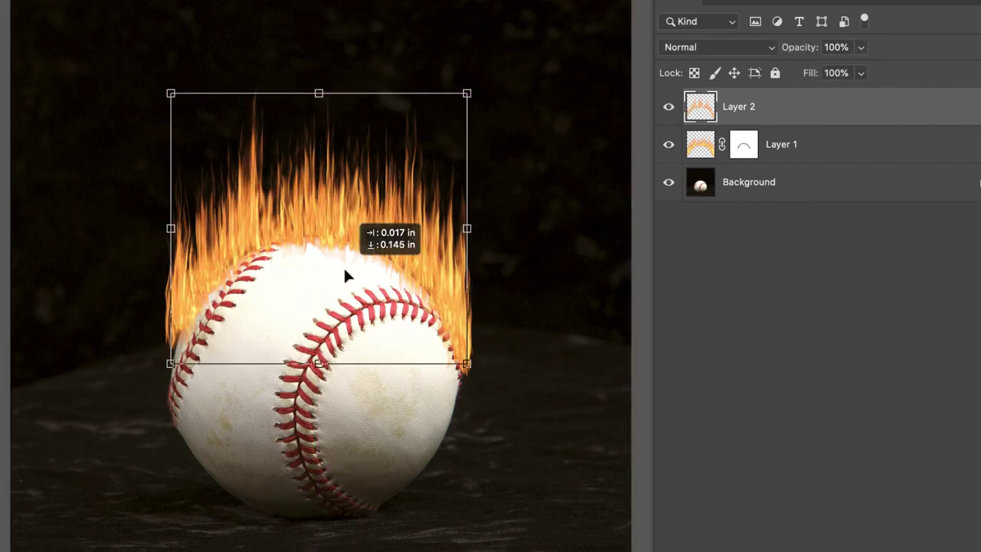
{"action": "key", "text": "Return"}
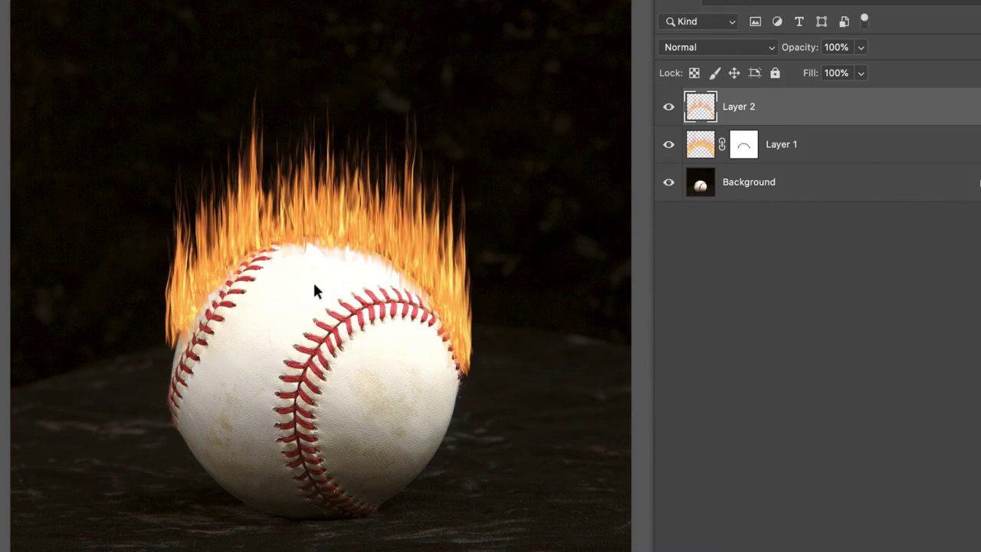
{"action": "left_click", "coordinate": [669, 108]}
{"action": "left_click", "coordinate": [668, 108]}
- Lower Layer 2's opacity slightly and compare the image with and without it
{"action": "left_click", "coordinate": [668, 108]}
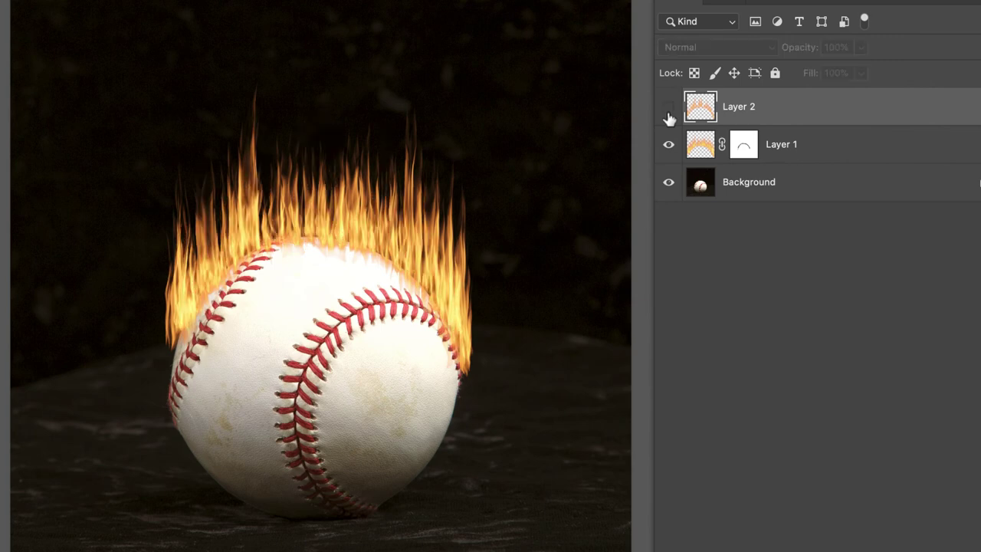
{"action": "left_click", "coordinate": [668, 108]}
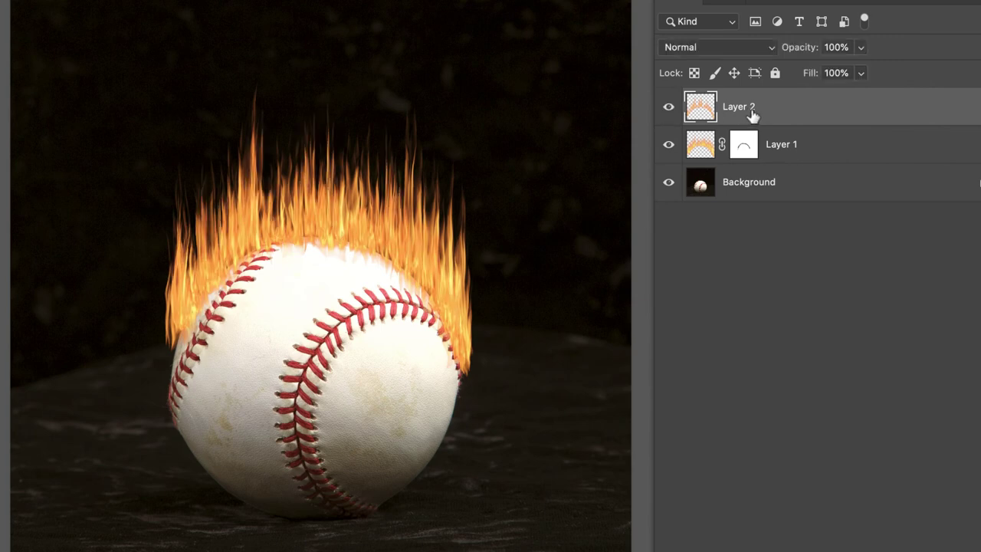
{"action": "left_click", "coordinate": [861, 49]}
{"action": "left_click_drag", "start_coordinate": [850, 68], "coordinate": [827, 69]}
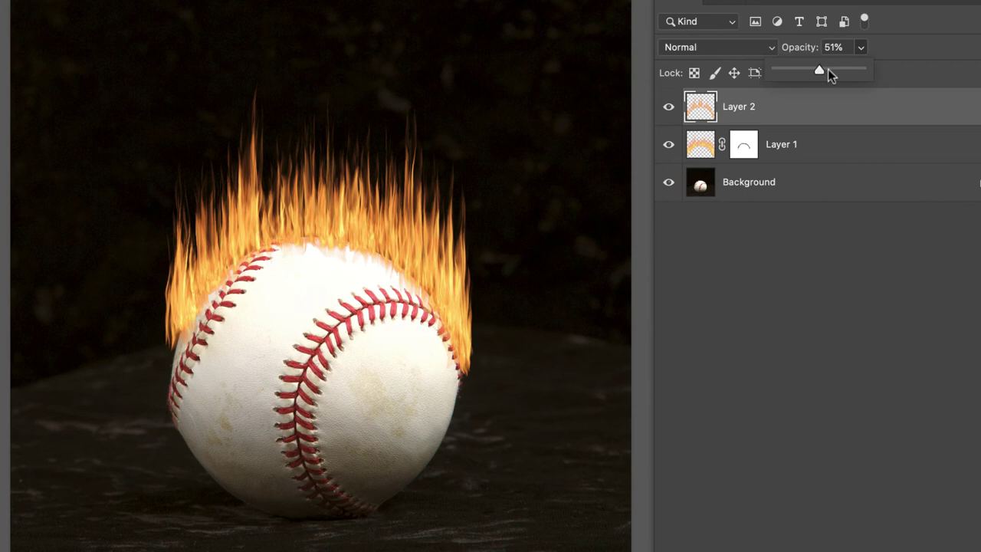
{"action": "left_click", "coordinate": [668, 108]}
{"action": "left_click", "coordinate": [668, 108]}
{"action": "left_click", "coordinate": [668, 107]}
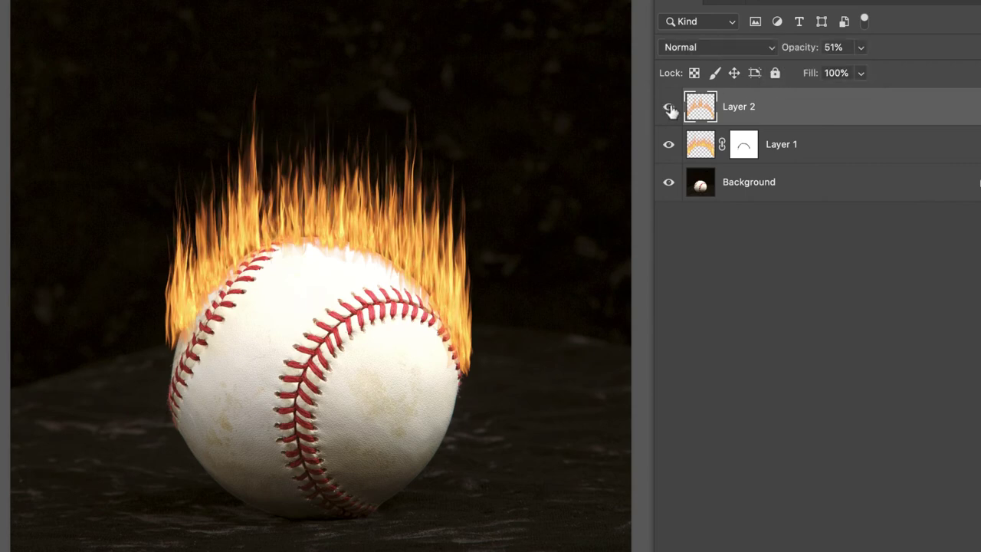
- Drop Layer 2's opacity to 49% and toggle its visibility to compare
{"action": "left_click", "coordinate": [861, 48]}
{"action": "left_click_drag", "start_coordinate": [862, 71], "coordinate": [843, 72]}
{"action": "left_click", "coordinate": [669, 109]}
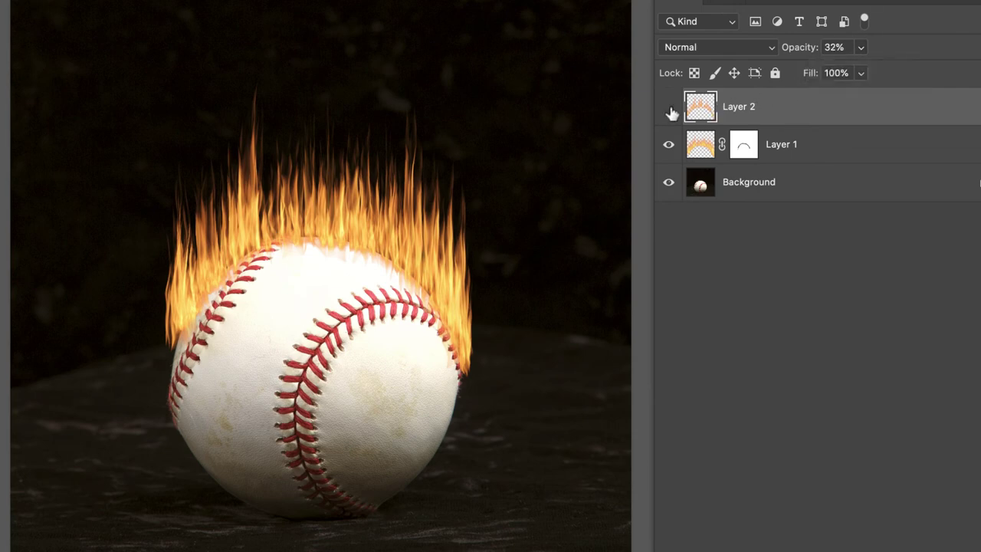
{"action": "left_click", "coordinate": [669, 109]}
{"action": "left_click", "coordinate": [668, 109]}
{"action": "left_click", "coordinate": [669, 109]}
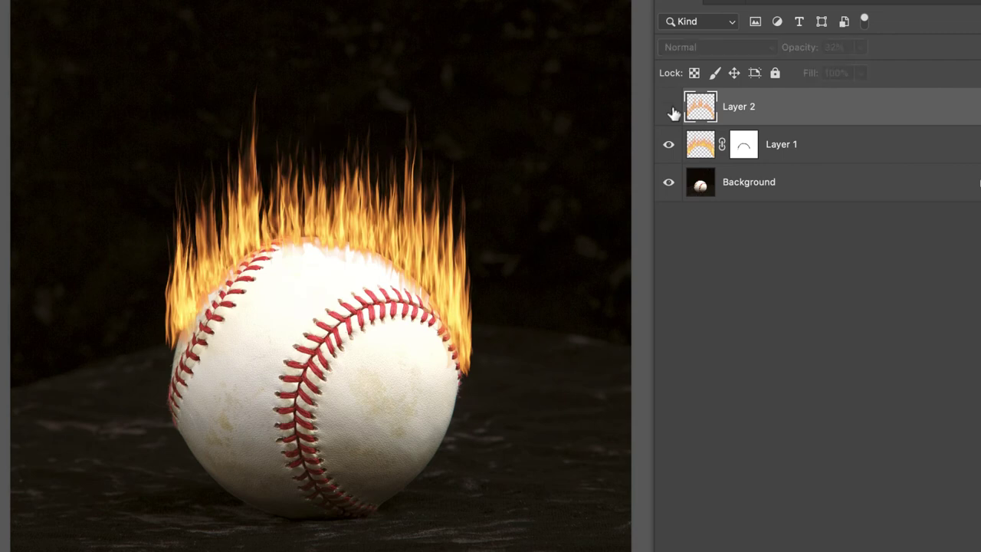
{"action": "left_click", "coordinate": [668, 109]}
- Settle Layer 2's opacity at 42% and leave the flames visible
{"action": "left_click", "coordinate": [861, 49]}
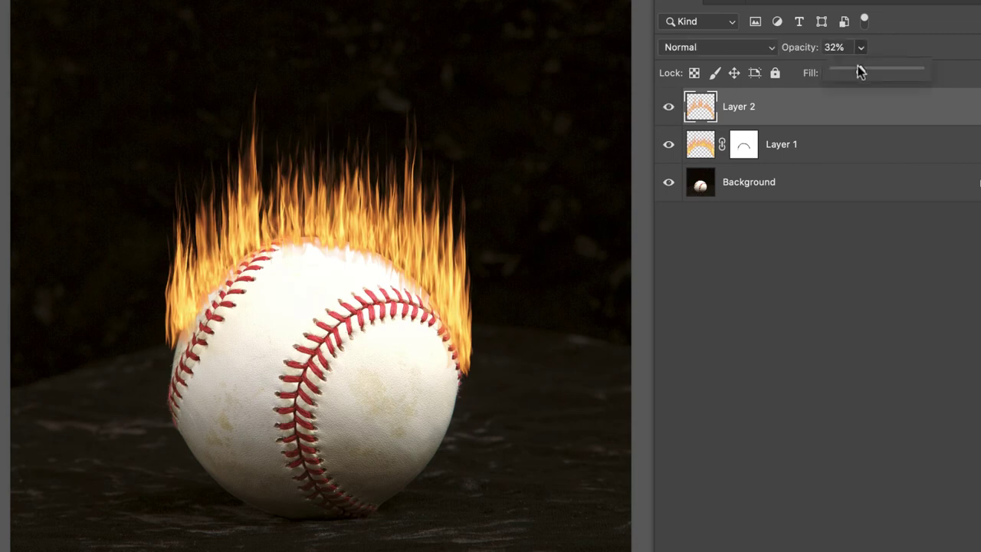
{"action": "left_click_drag", "start_coordinate": [858, 70], "coordinate": [871, 72]}
{"action": "left_click", "coordinate": [669, 109]}
{"action": "left_click", "coordinate": [669, 109]}
{"action": "left_click", "coordinate": [668, 109]}
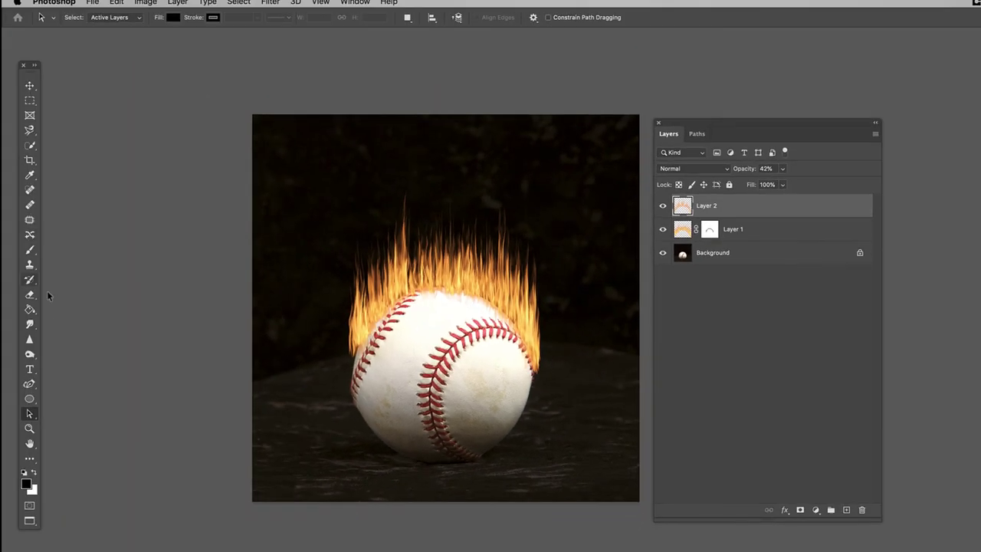
- Sample the flame orange as the brush colour
{"action": "key", "text": "b"}
{"action": "left_click", "coordinate": [31, 249]}
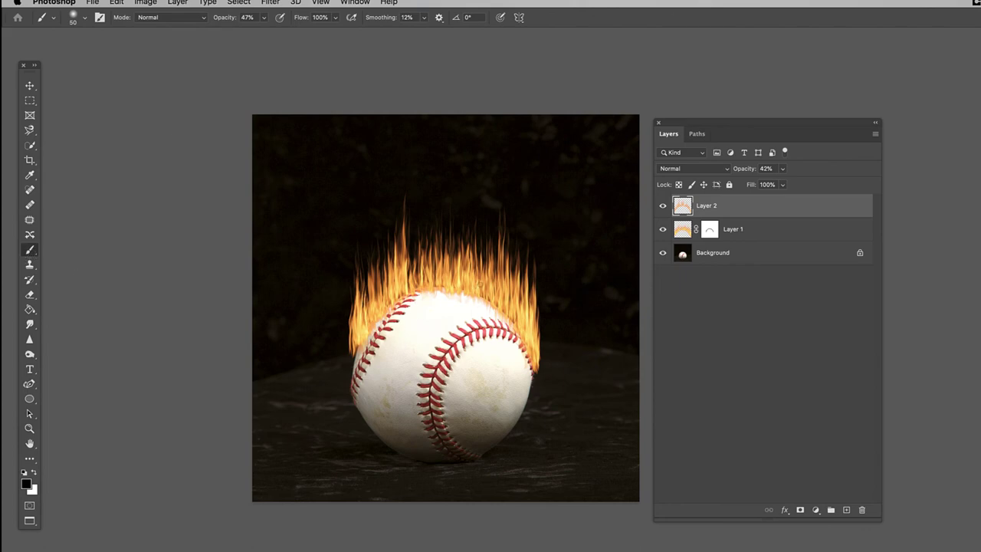
{"action": "left_click", "coordinate": [469, 275], "text": "alt"}
{"action": "left_click", "coordinate": [470, 278], "text": "alt"}
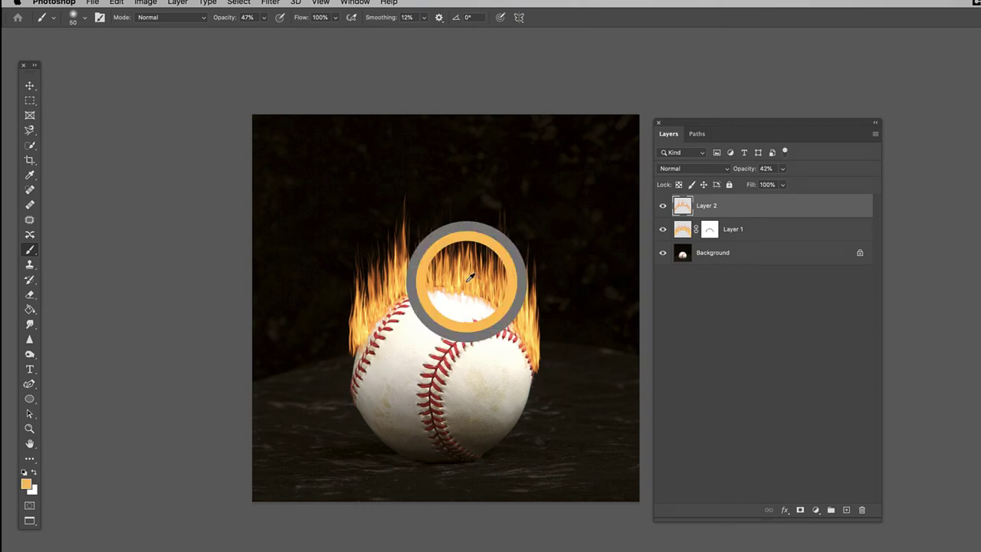
{"action": "left_click", "coordinate": [470, 278], "text": "alt"}
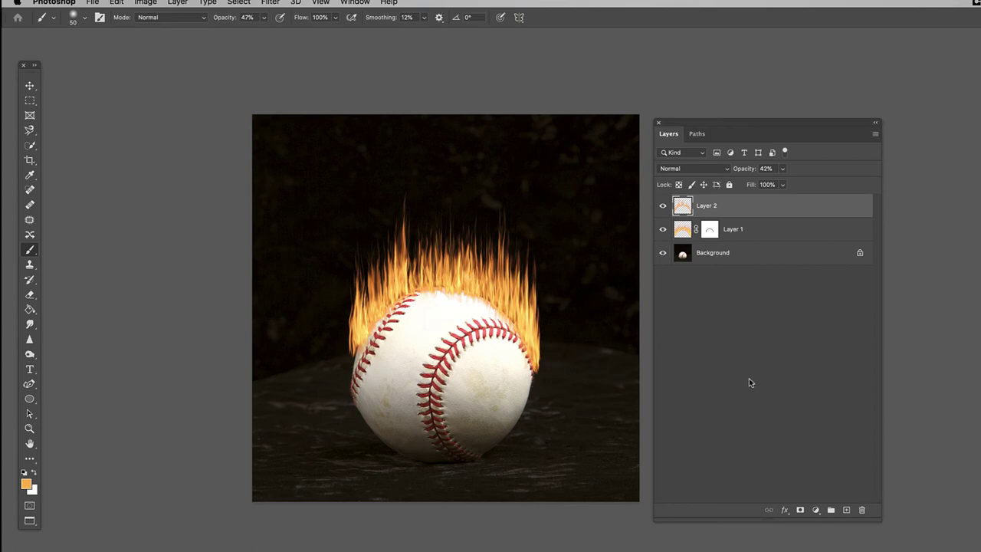
- Add Layer 3 just above Background and set a 30% opacity, size-200 brush
{"action": "left_click", "coordinate": [846, 510]}
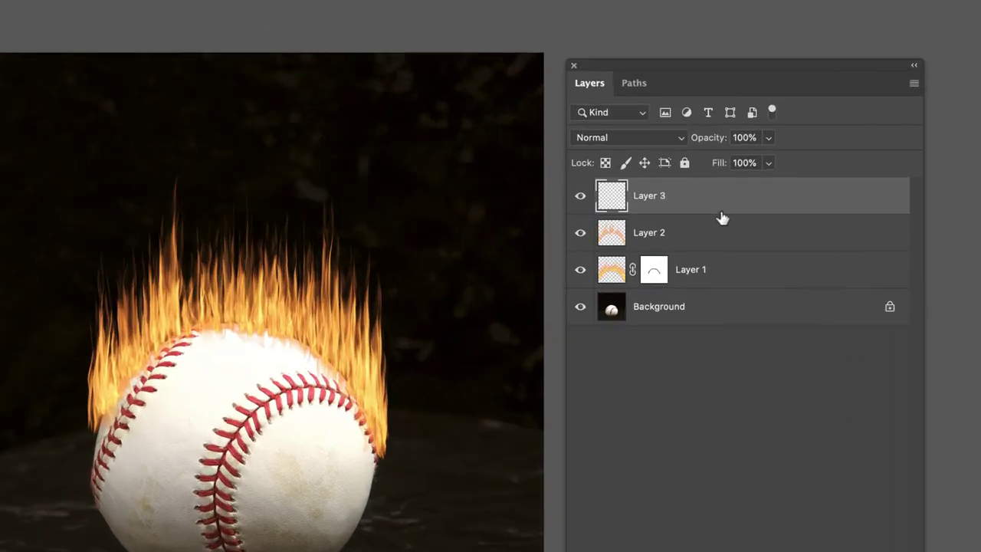
{"action": "left_click_drag", "start_coordinate": [722, 218], "coordinate": [711, 285]}
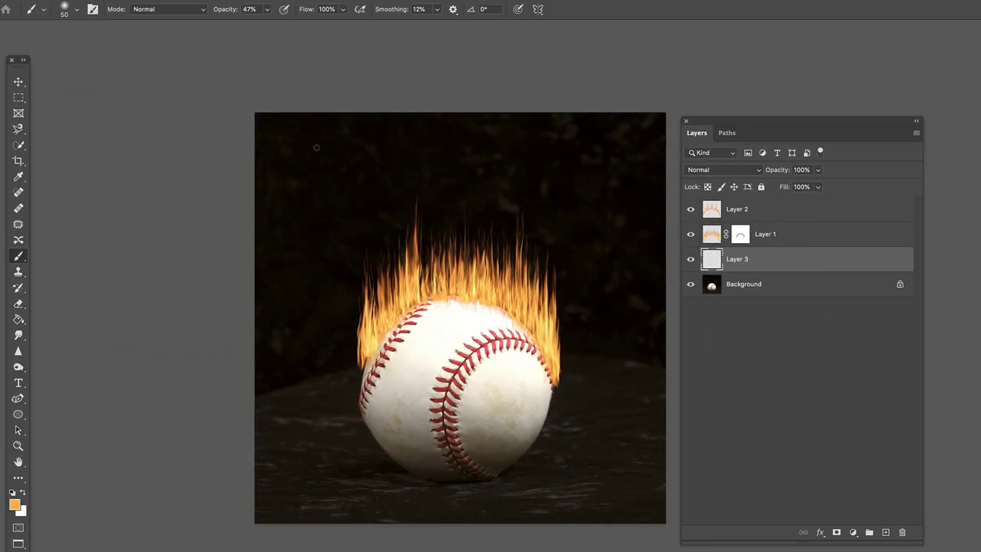
{"action": "left_click", "coordinate": [268, 9]}
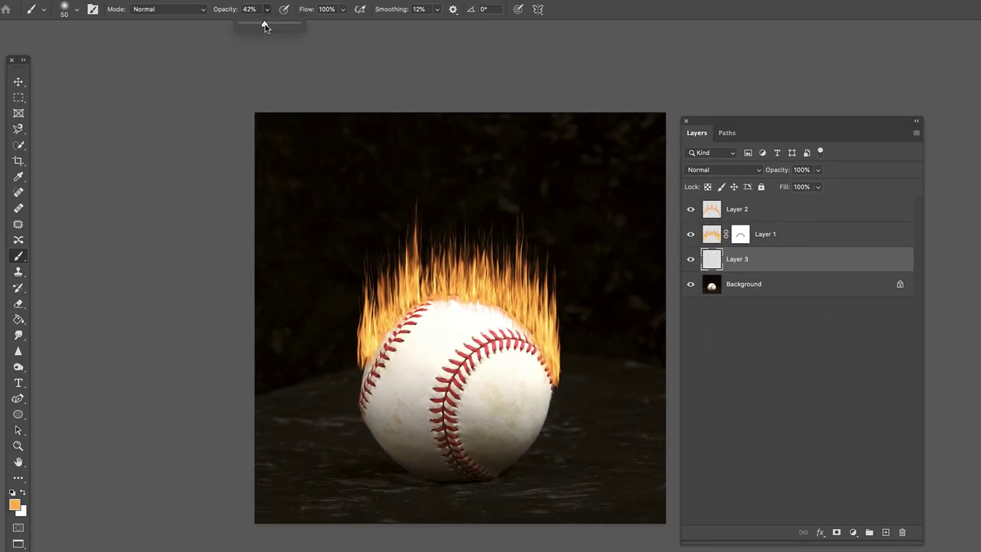
{"action": "left_click_drag", "start_coordinate": [265, 27], "coordinate": [260, 27]}
{"action": "key", "text": "bracketright"}
{"action": "key", "text": "bracketright"}
{"action": "key", "text": "bracketright"}
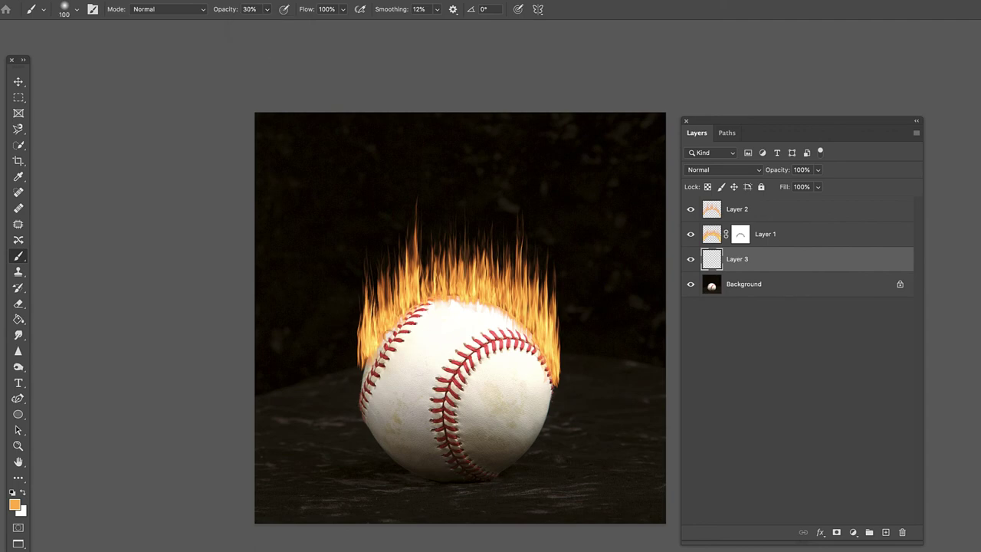
{"action": "key", "text": "bracketright"}
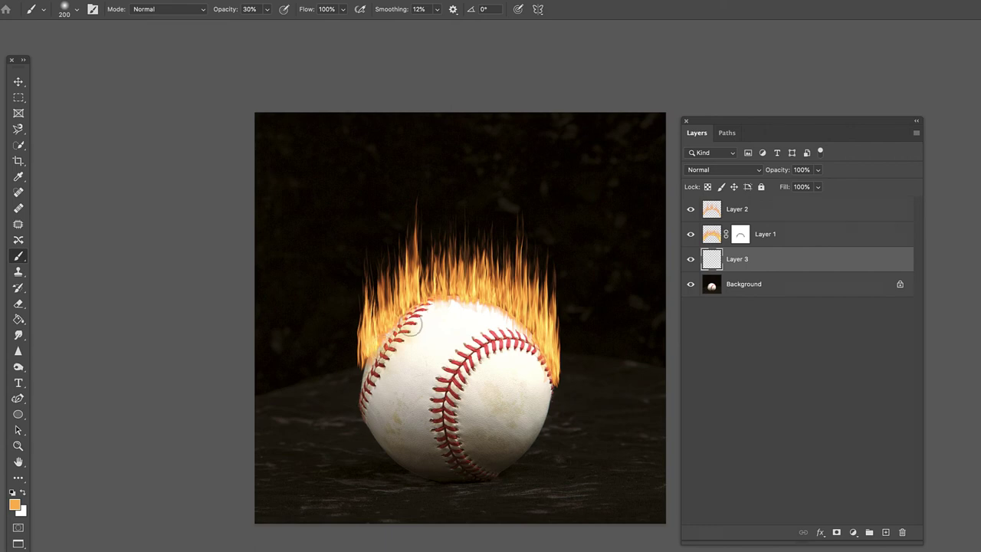
- Paint a soft orange glow across the ball's top with a 150–300 brush
{"action": "left_click_drag", "start_coordinate": [383, 346], "coordinate": [517, 325]}
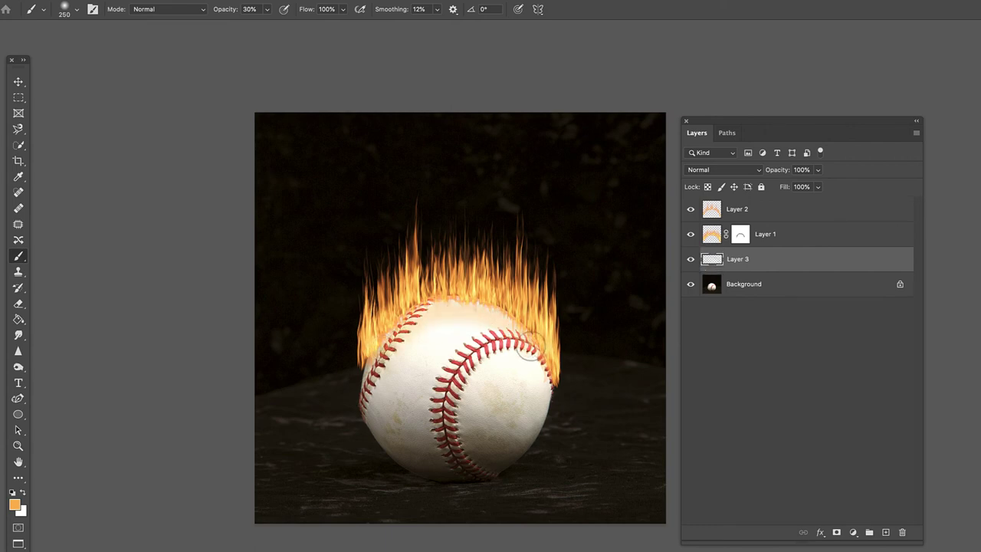
{"action": "key", "text": "bracketright"}
{"action": "key", "text": "bracketright"}
{"action": "key", "text": "bracketleft"}
{"action": "key", "text": "bracketleft"}
{"action": "left_click_drag", "start_coordinate": [383, 357], "coordinate": [515, 318]}
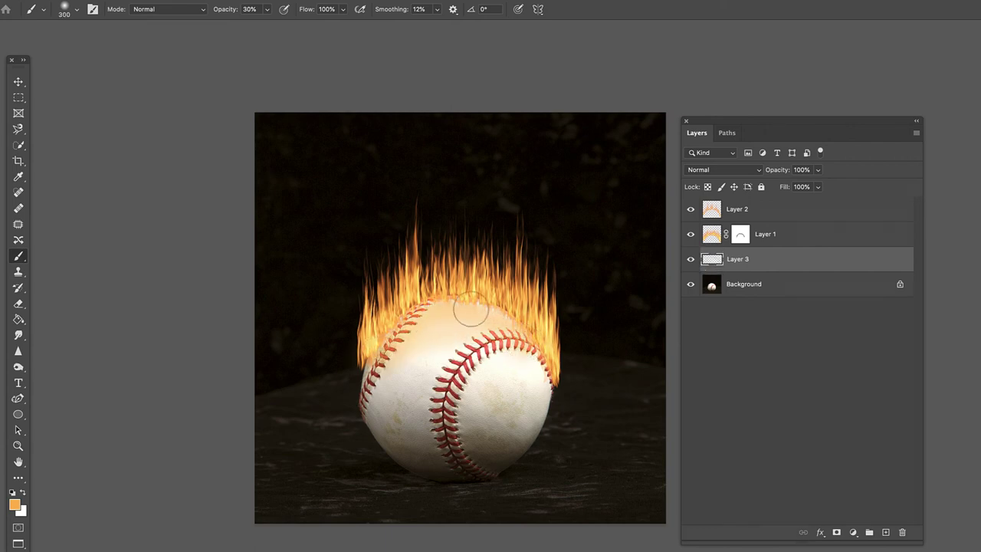
{"action": "key", "text": "bracketleft"}
{"action": "key", "text": "bracketleft"}
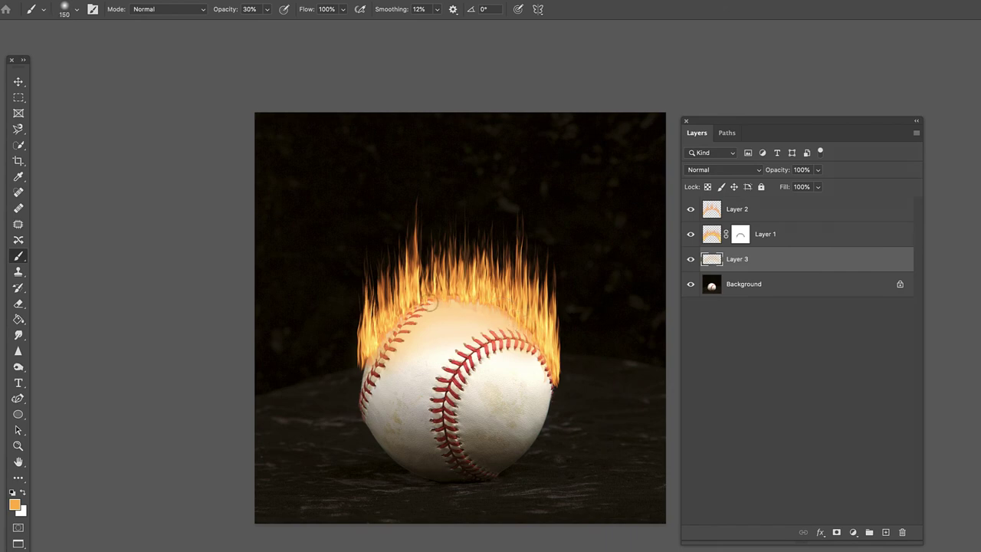
{"action": "key", "text": "bracketright"}
{"action": "key", "text": "bracketright"}
{"action": "mouse_move", "coordinate": [538, 350]}
{"action": "left_mouse_down"}
{"action": "mouse_move", "coordinate": [449, 317]}
{"action": "mouse_move", "coordinate": [368, 337]}
{"action": "left_mouse_up"}
{"action": "key", "text": "bracketright"}
{"action": "key", "text": "bracketright"}
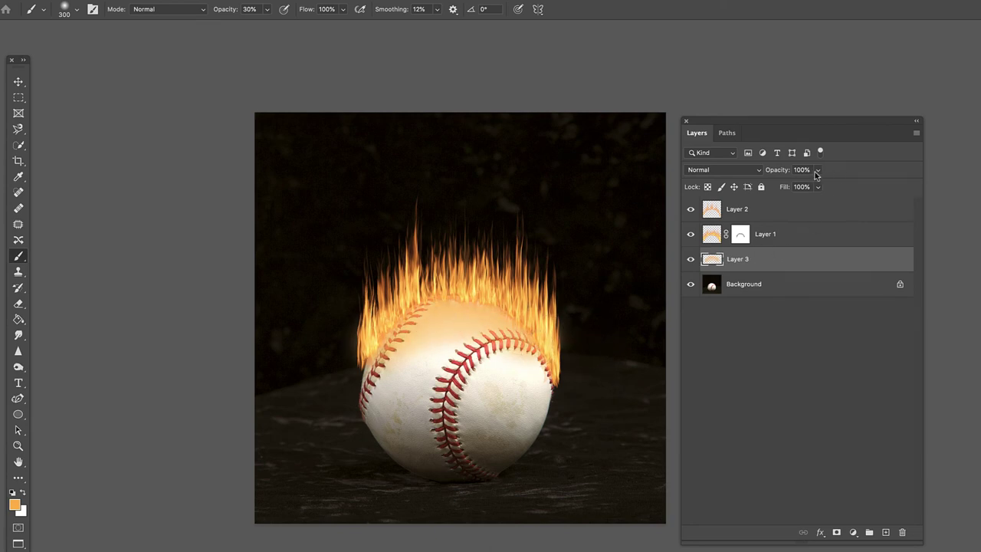
{"action": "left_click", "coordinate": [758, 170]}
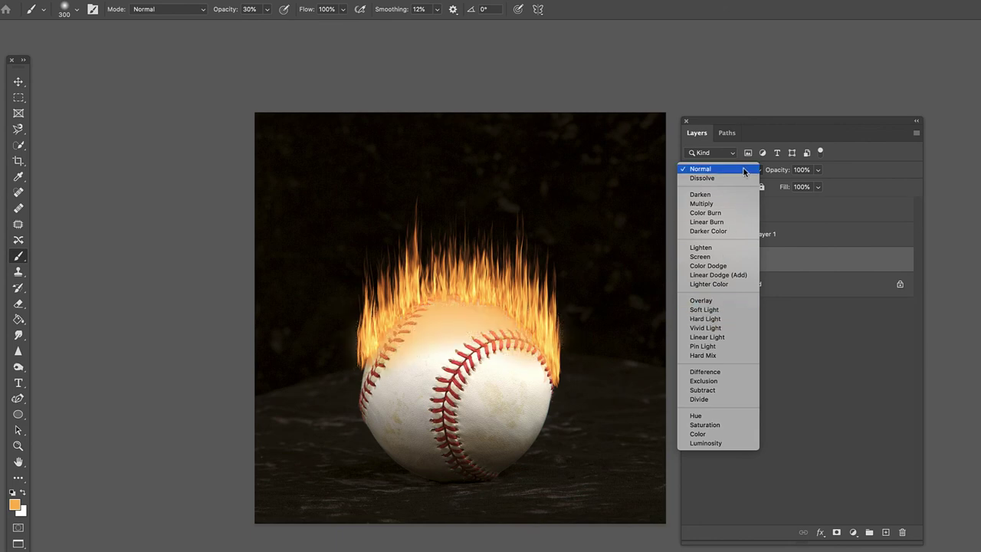
- Set Layer 3 to Hard Light blend mode at 49% opacity
{"action": "left_click", "coordinate": [709, 320]}
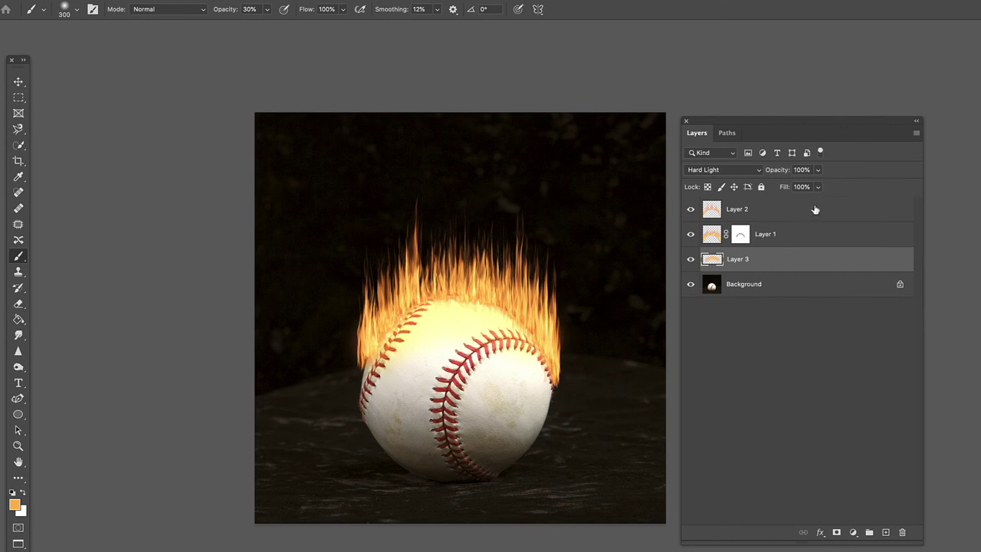
{"action": "left_click", "coordinate": [817, 172]}
{"action": "left_click_drag", "start_coordinate": [819, 186], "coordinate": [789, 188]}
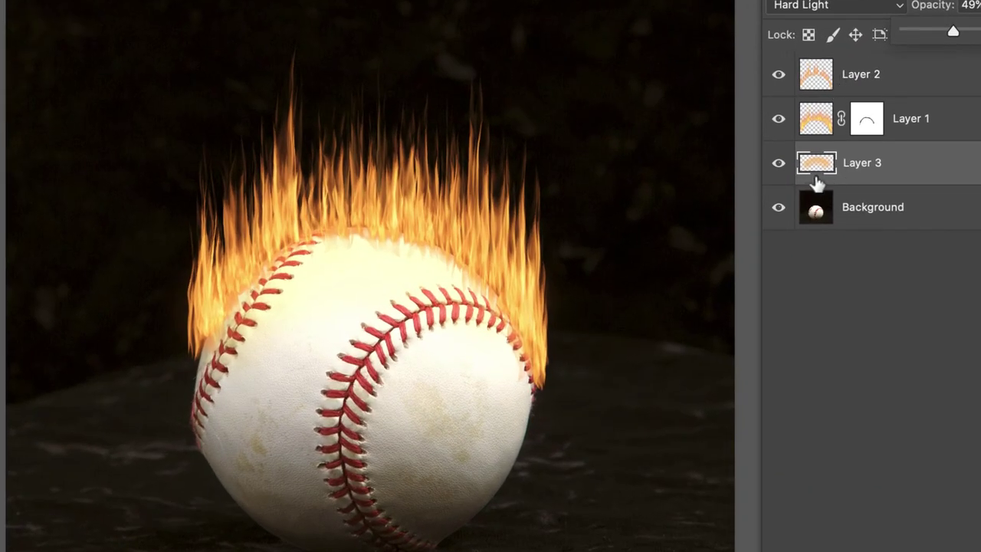
- Toggle the glow layer on and off to compare, then recentre the ball
{"action": "left_click", "coordinate": [777, 166]}
{"action": "left_click", "coordinate": [777, 167]}
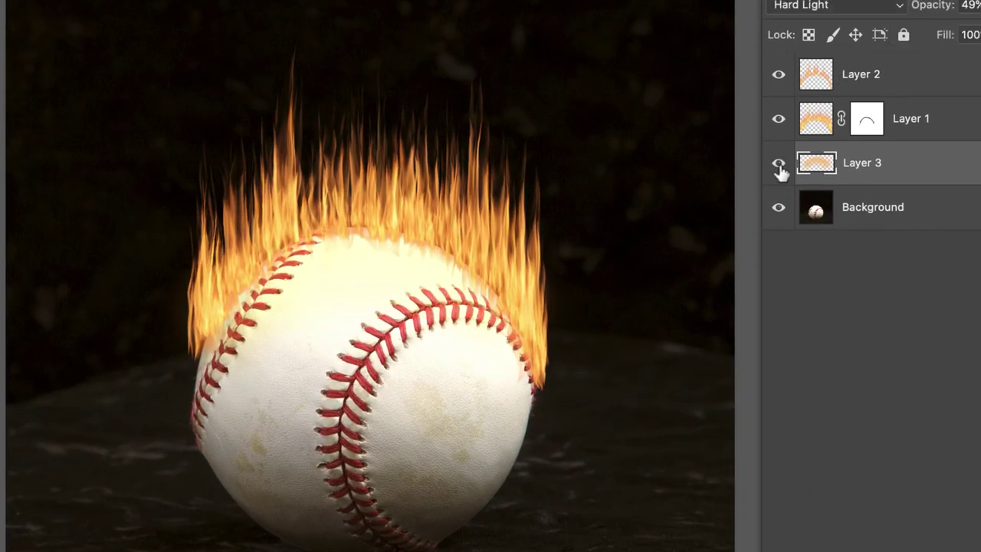
{"action": "left_click", "coordinate": [778, 167]}
{"action": "left_click", "coordinate": [777, 167]}
{"action": "left_click", "coordinate": [778, 167]}
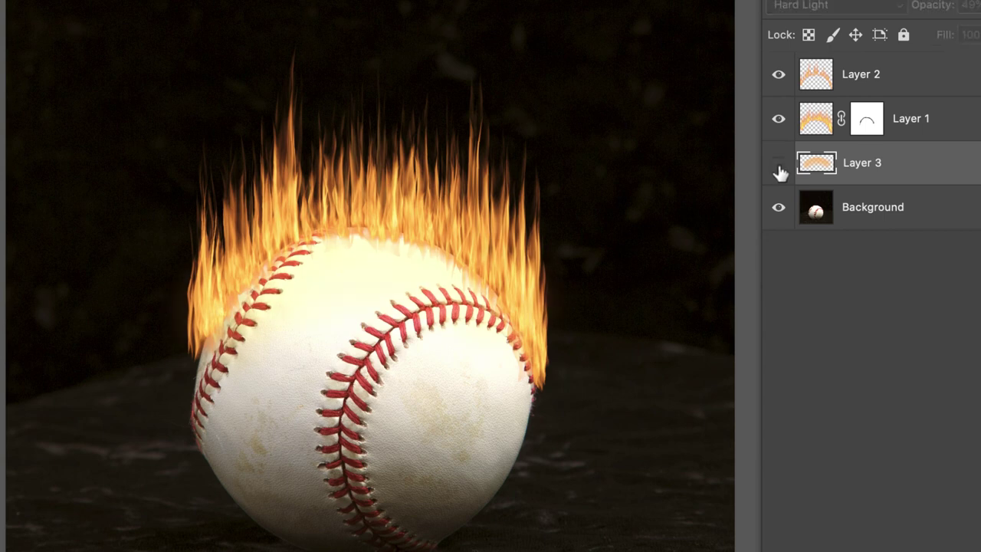
{"action": "left_click", "coordinate": [778, 167]}
{"action": "left_click", "coordinate": [778, 167]}
{"action": "left_click", "coordinate": [779, 167]}
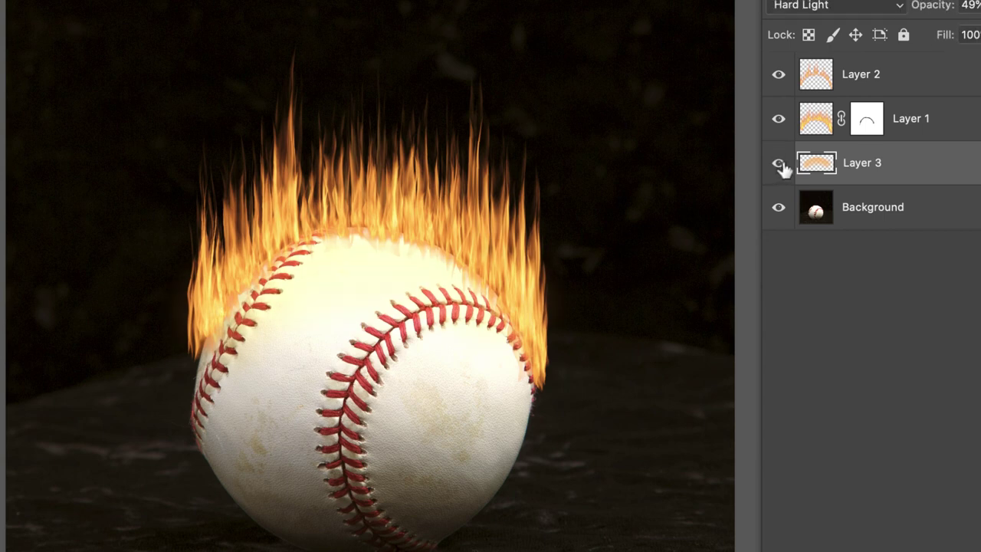
{"action": "left_click", "coordinate": [779, 167]}
{"action": "left_click_drag", "start_coordinate": [705, 175], "coordinate": [717, 140]}
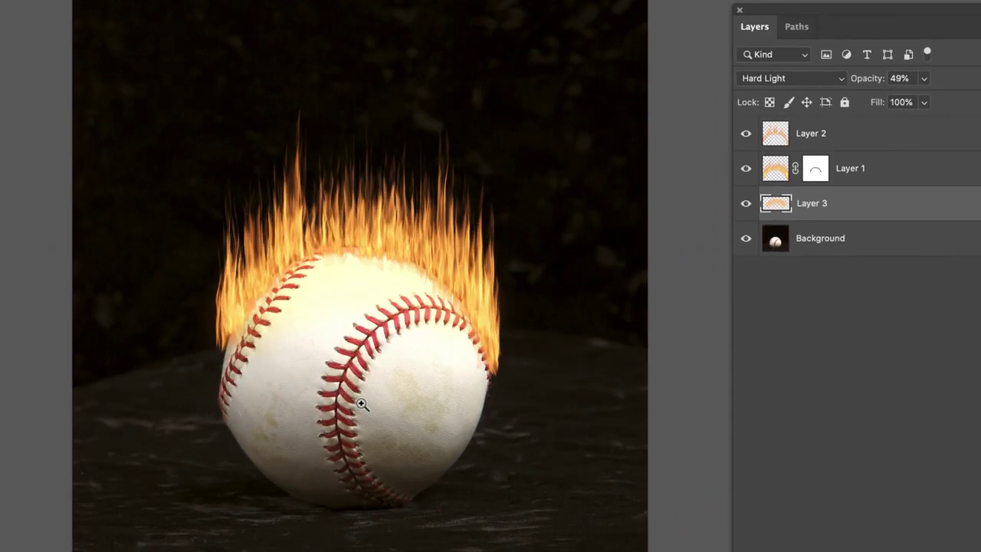
{"action": "scroll", "coordinate": [399, 384], "scroll_direction": "up", "scroll_amount": 1}
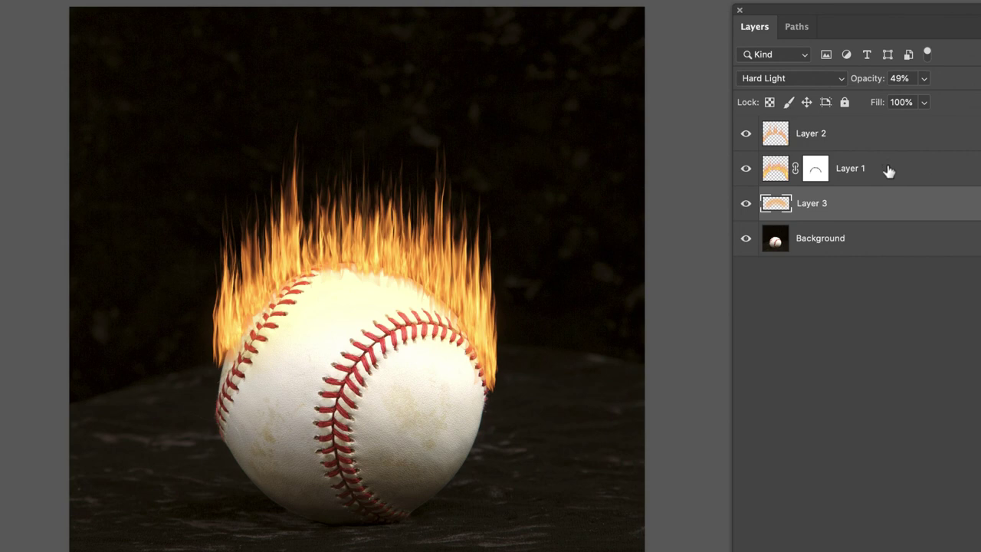
{"action": "left_click", "coordinate": [886, 137]}
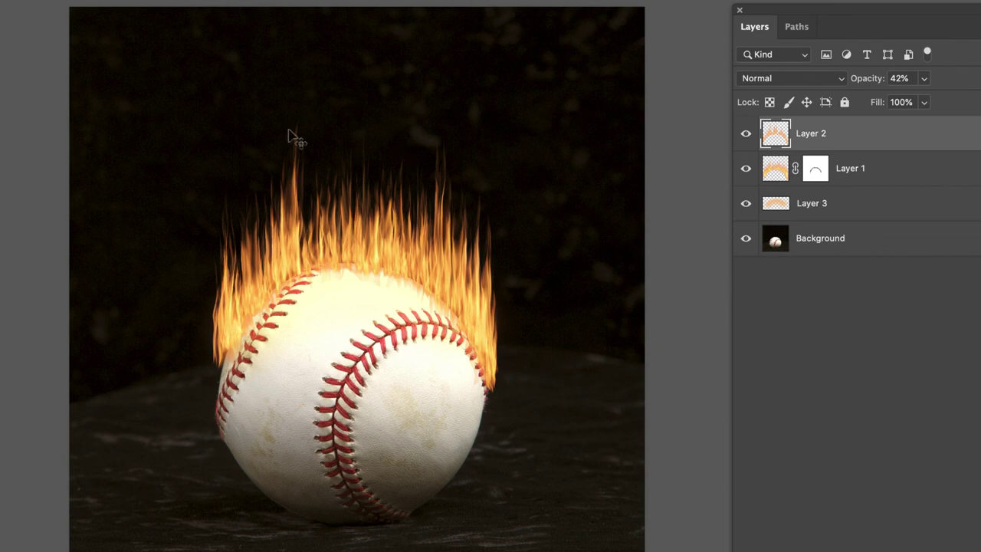
{"action": "left_click", "coordinate": [870, 170]}
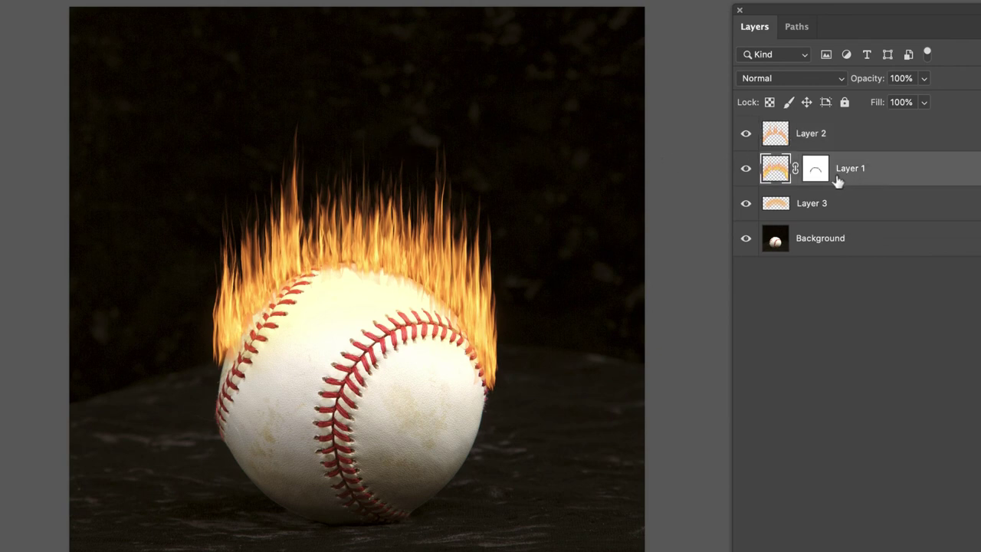